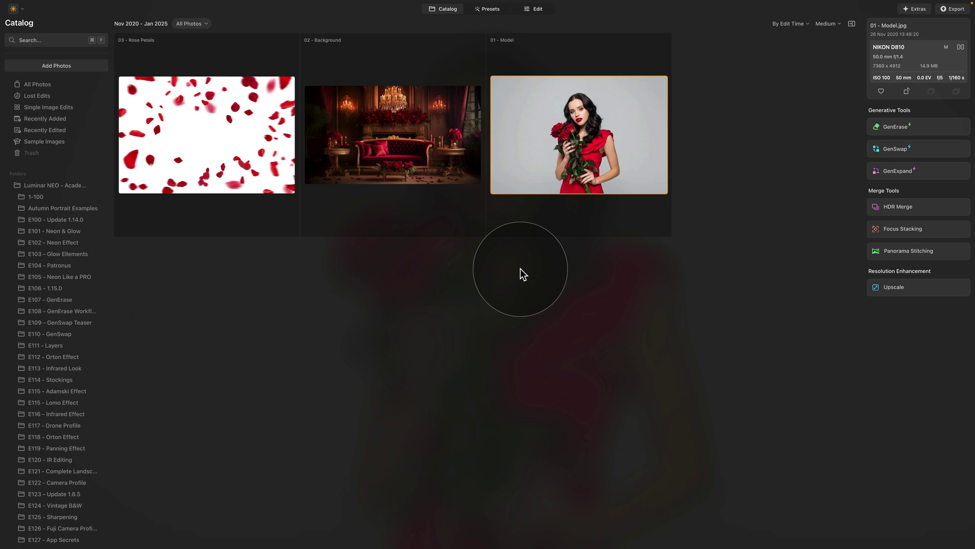
# Look through the rose petals, background and model photos in the catalog and open 01 - Model.jpg for editing.
pyautogui.click(372, 116)
pyautogui.click(225, 121)
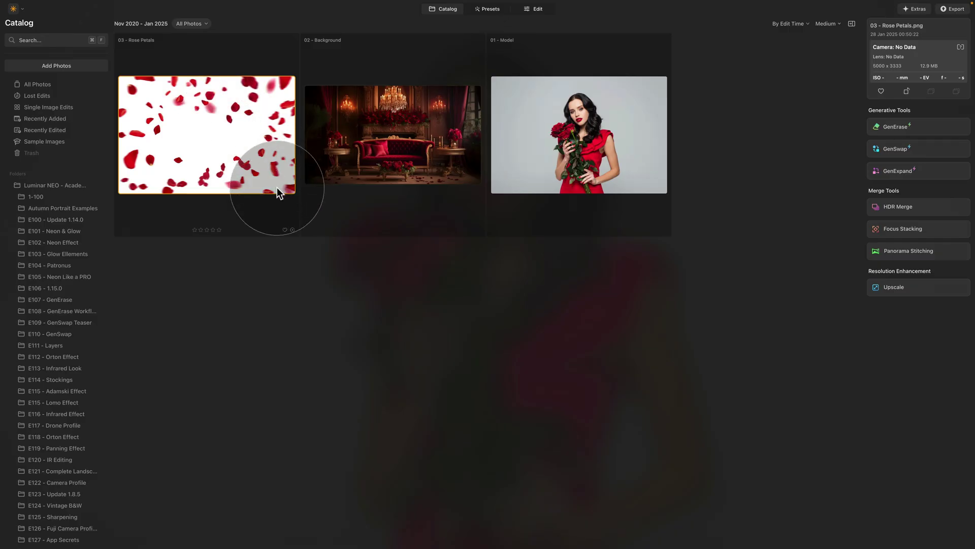
pyautogui.click(401, 144)
pyautogui.click(208, 142)
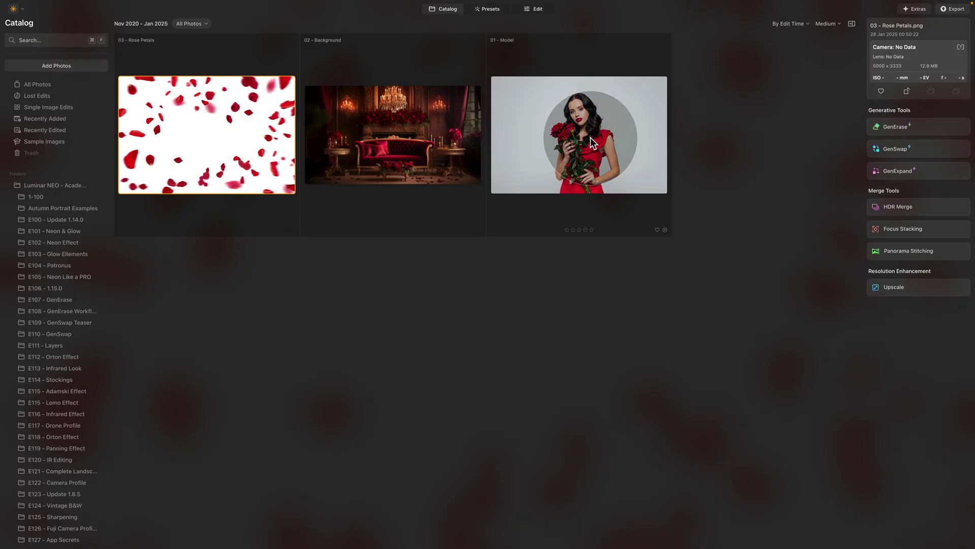
pyautogui.click(659, 212)
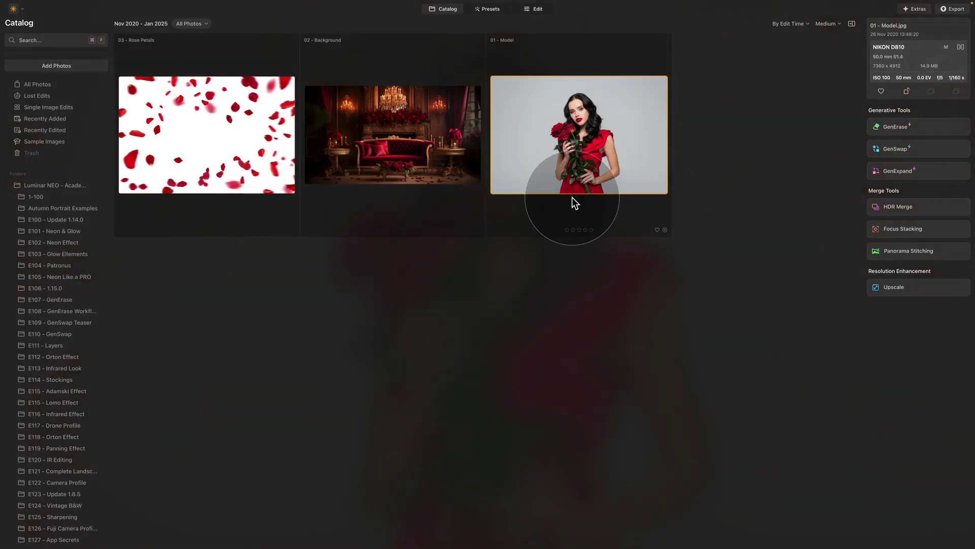
pyautogui.click(536, 11)
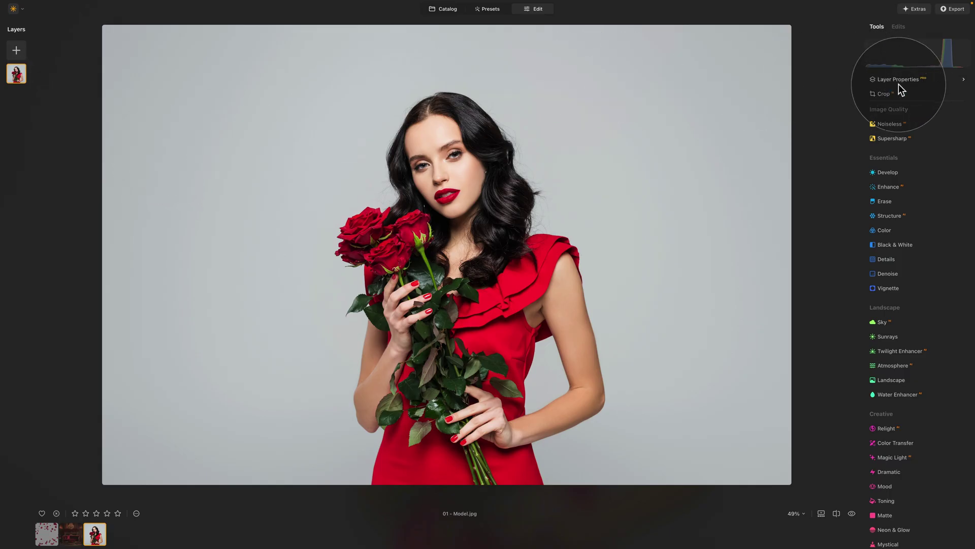
# Remove the studio backdrop from the model layer with the Portrait Background mask in Layer Properties.
pyautogui.click(860, 120)
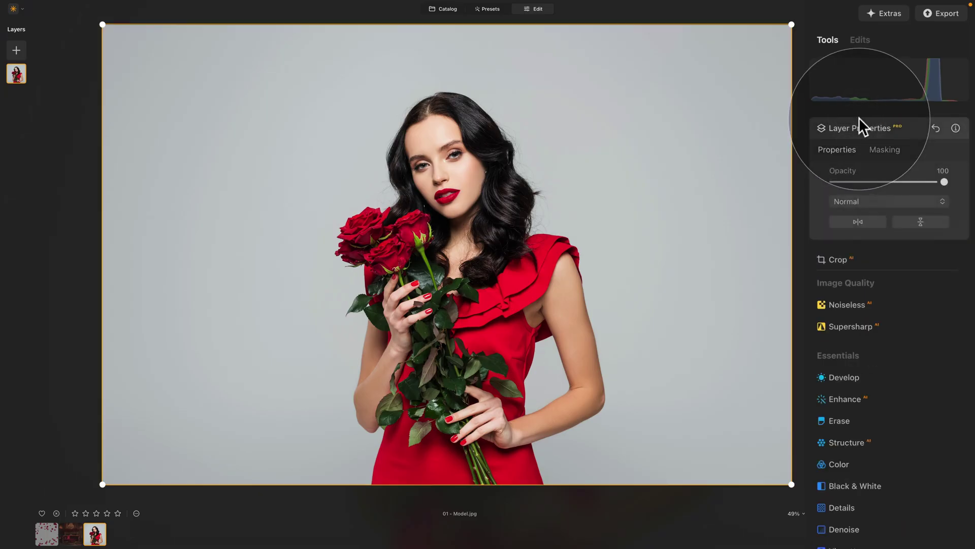
pyautogui.click(894, 150)
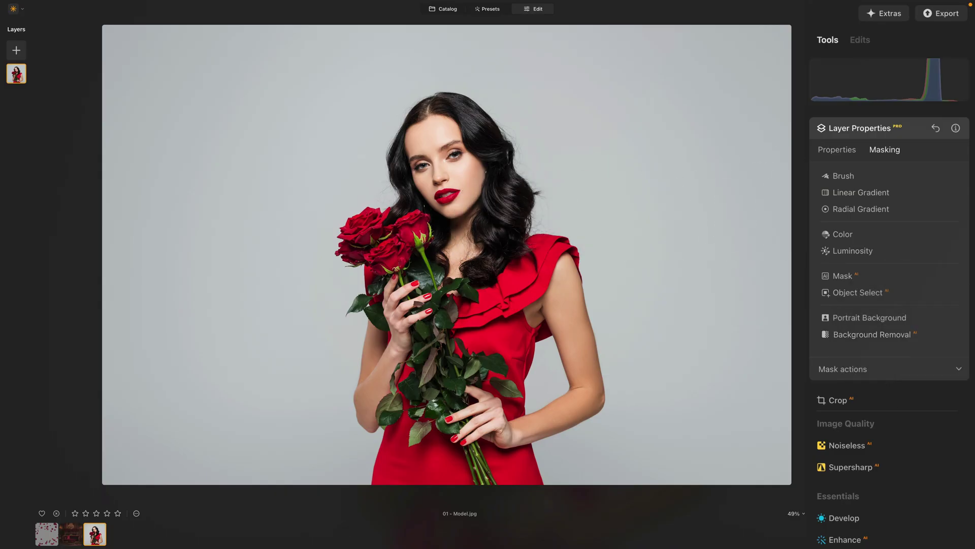
pyautogui.click(872, 318)
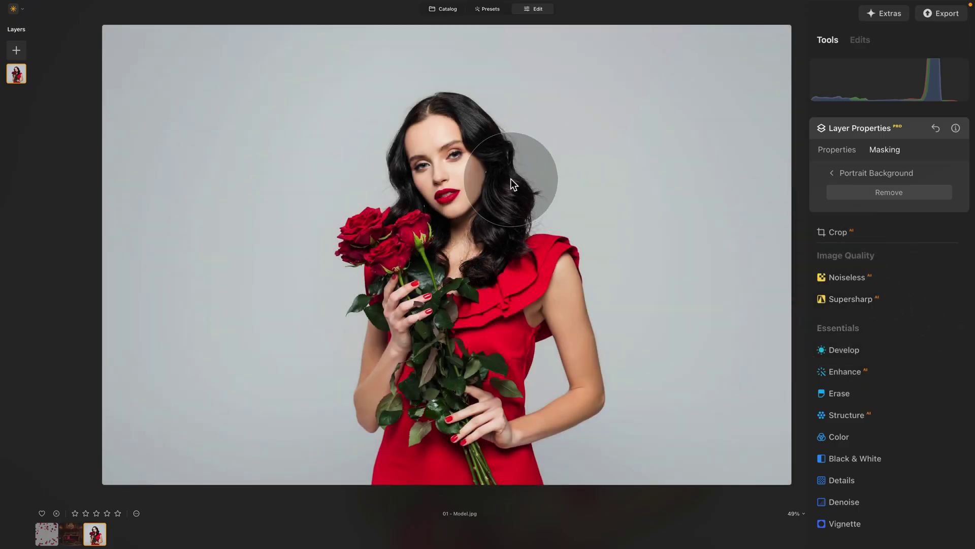
pyautogui.click(596, 284)
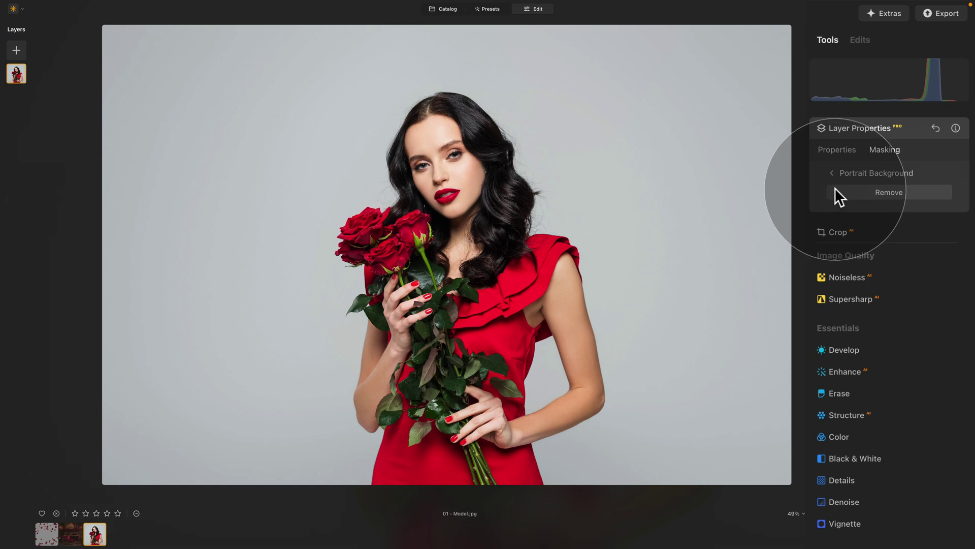
pyautogui.click(890, 192)
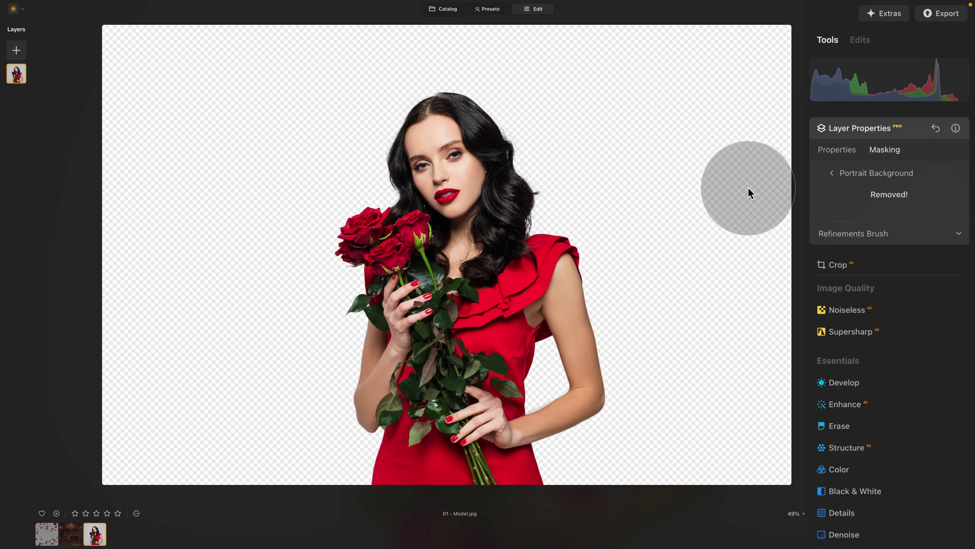
# Refine the portrait cutout by painting the inner hair around the head and above the shoulder as Object with the size 100 refinement brush.
pyautogui.click(862, 234)
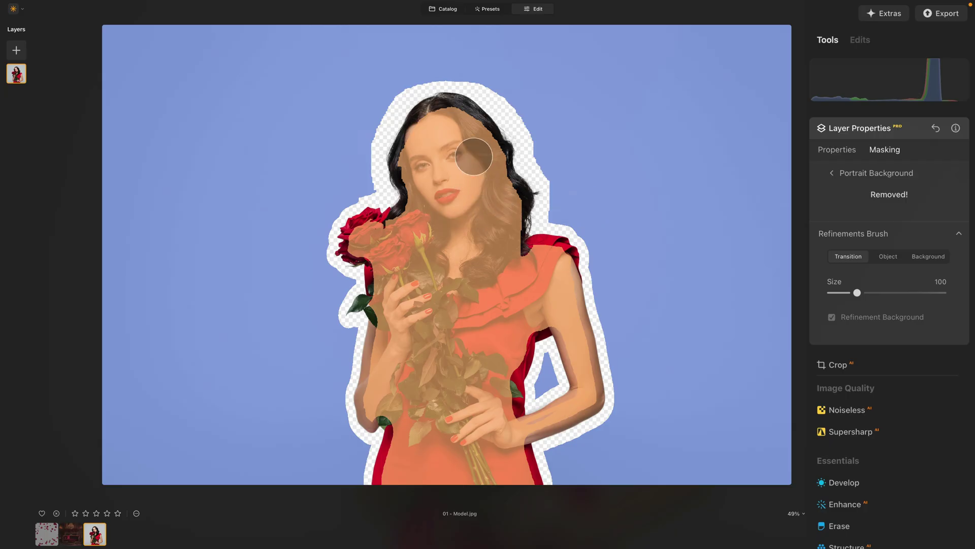
pyautogui.hotkey('ctrl', '+')
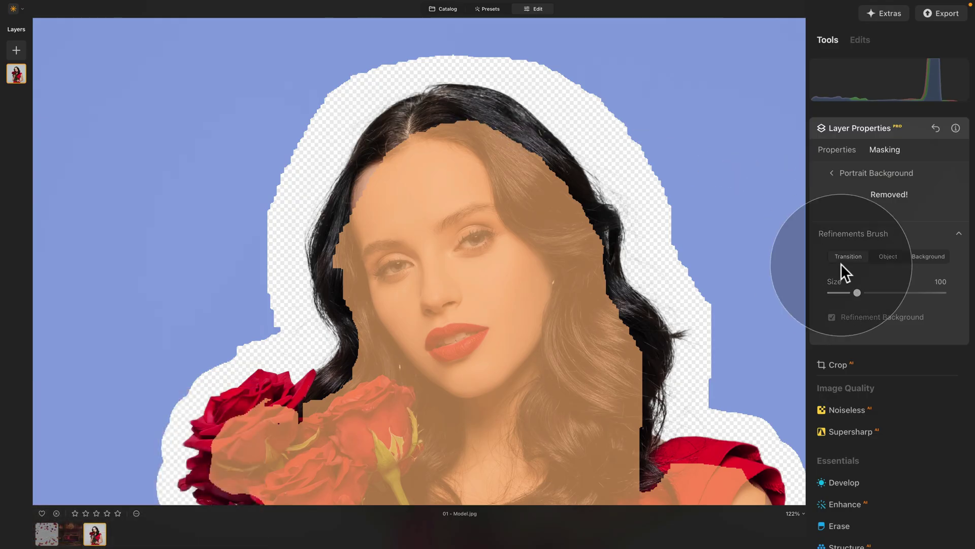
pyautogui.click(885, 257)
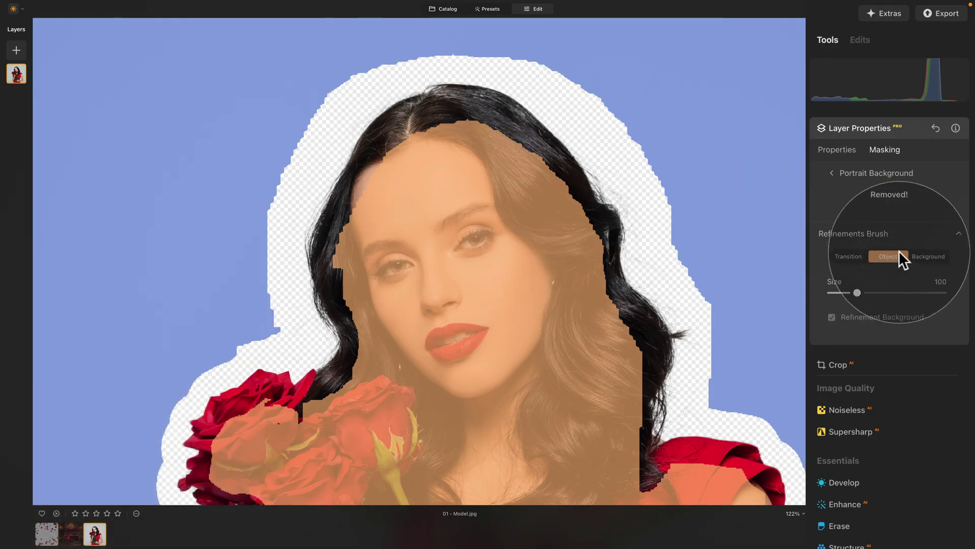
pyautogui.moveTo(408, 135)
pyautogui.mouseDown()
pyautogui.moveTo(449, 108)
pyautogui.moveTo(490, 112)
pyautogui.moveTo(547, 179)
pyautogui.mouseUp()
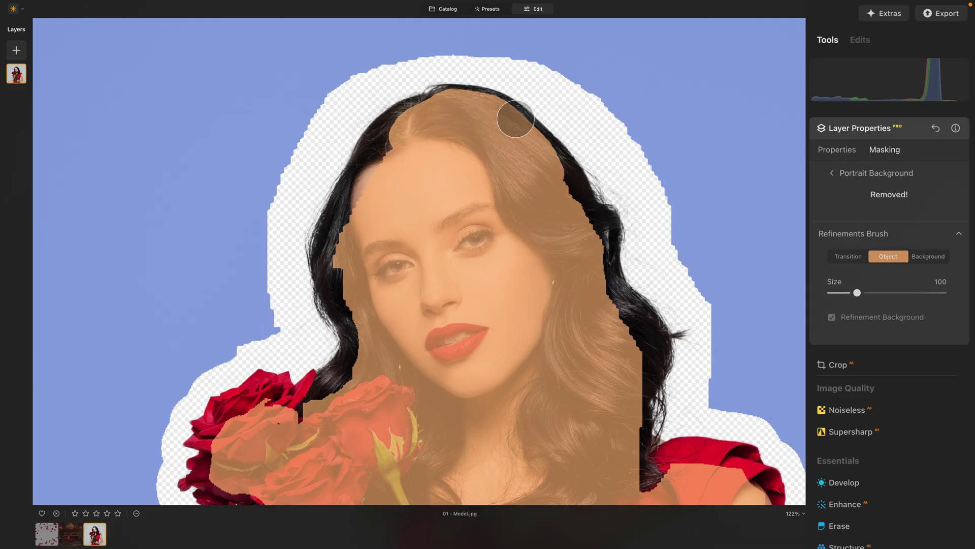
pyautogui.scroll(-3, 620, 193)
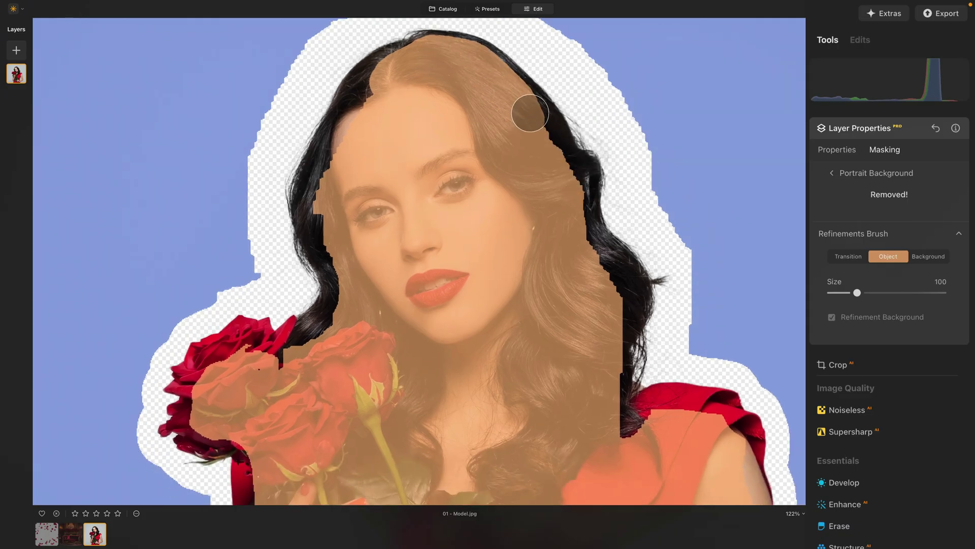
pyautogui.moveTo(529, 109); pyautogui.dragTo(547, 150)
pyautogui.scroll(-5, 647, 250)
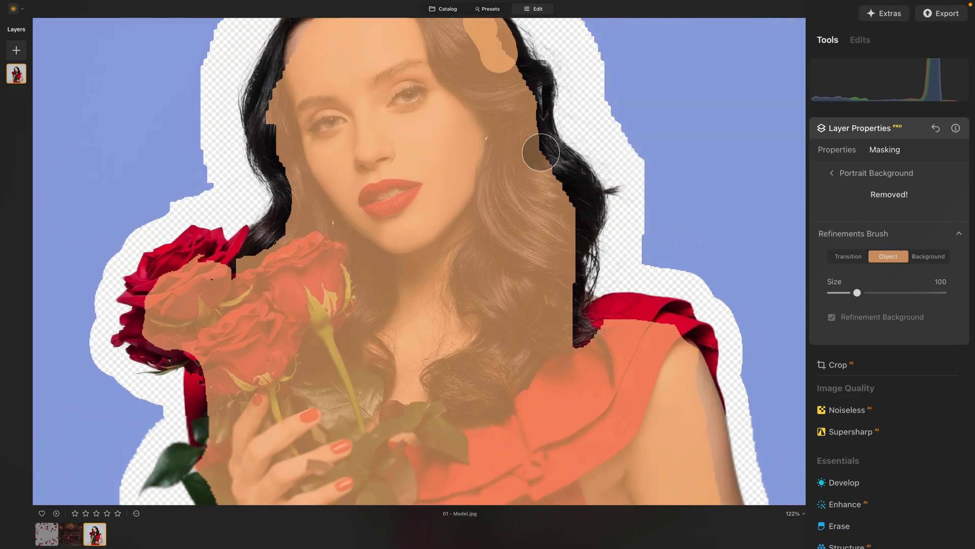
pyautogui.moveTo(523, 118)
pyautogui.mouseDown()
pyautogui.moveTo(551, 175)
pyautogui.moveTo(557, 220)
pyautogui.mouseUp()
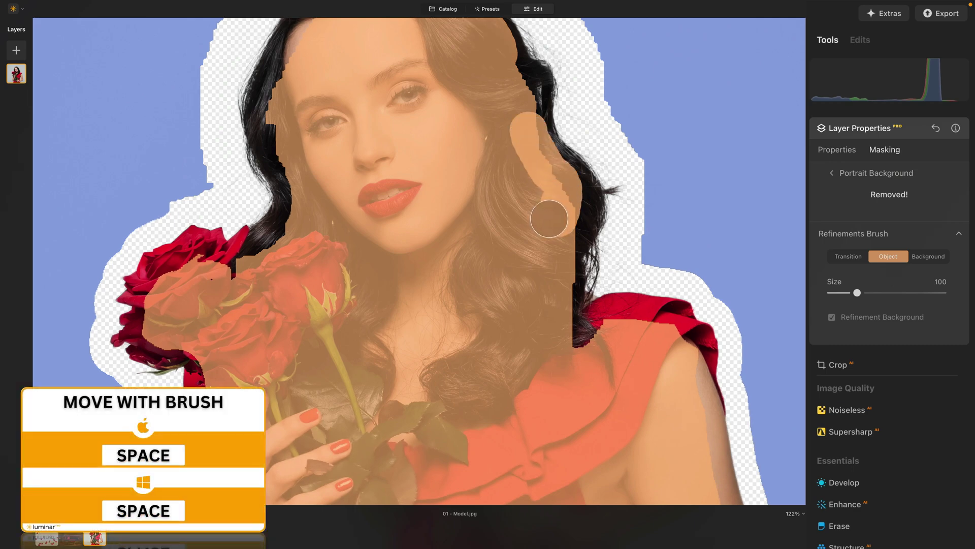
pyautogui.moveTo(559, 307)
pyautogui.mouseDown()
pyautogui.moveTo(611, 322)
pyautogui.moveTo(582, 346)
pyautogui.mouseUp()
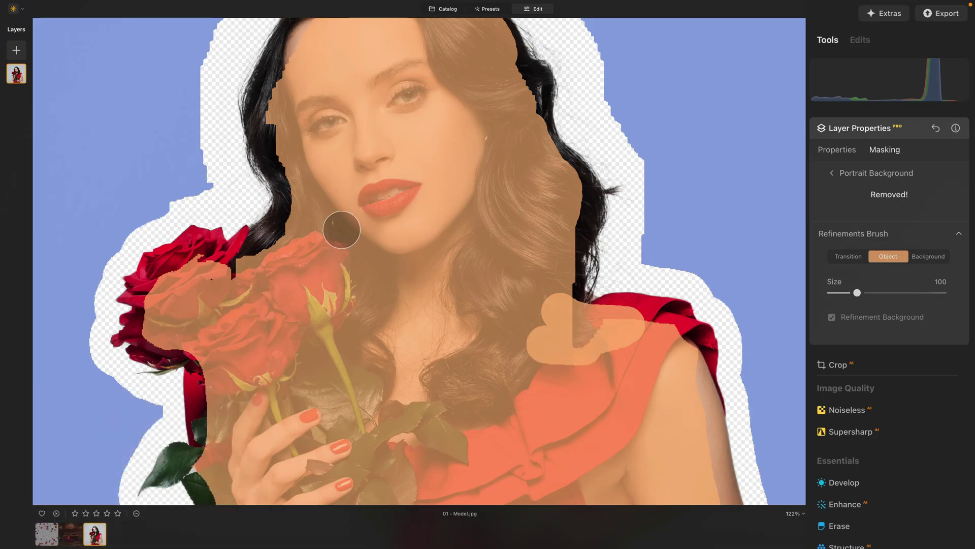
pyautogui.moveTo(339, 194)
pyautogui.mouseDown()
pyautogui.moveTo(387, 288)
pyautogui.moveTo(342, 271)
pyautogui.moveTo(327, 216)
pyautogui.moveTo(368, 127)
pyautogui.moveTo(413, 75)
pyautogui.mouseUp()
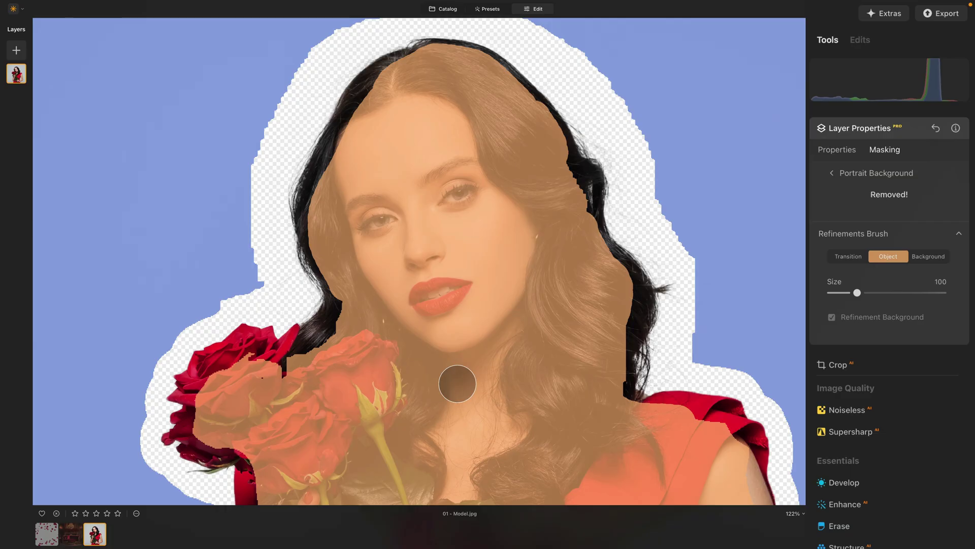
pyautogui.press('super+0')
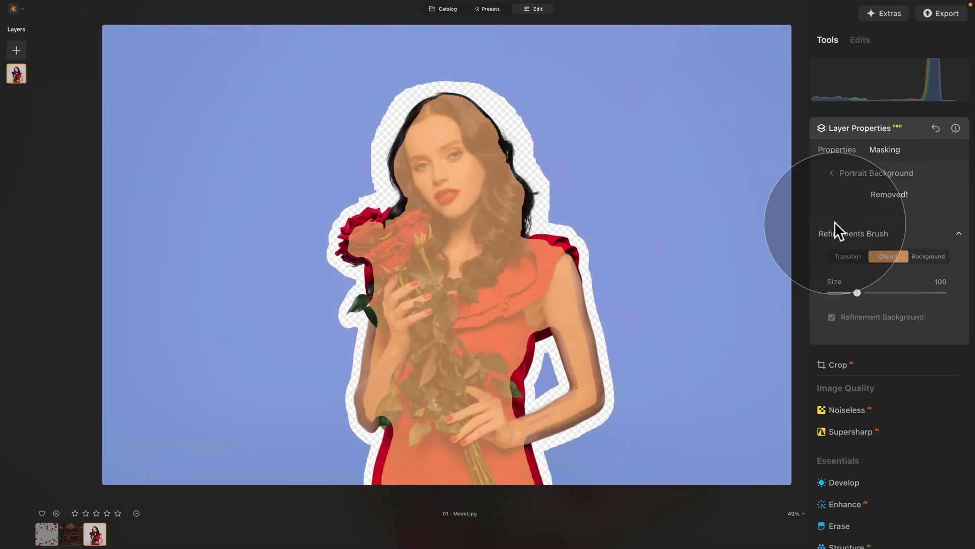
pyautogui.click(849, 174)
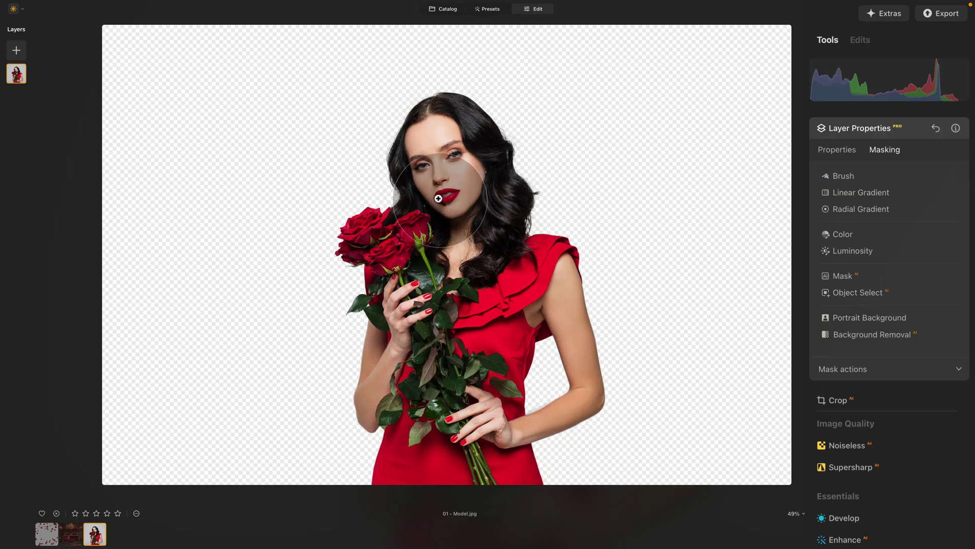
# Load 02 - Background.jpg from the E146 - Rose Petals folder into the layer images, replacing the existing copy.
pyautogui.click(15, 52)
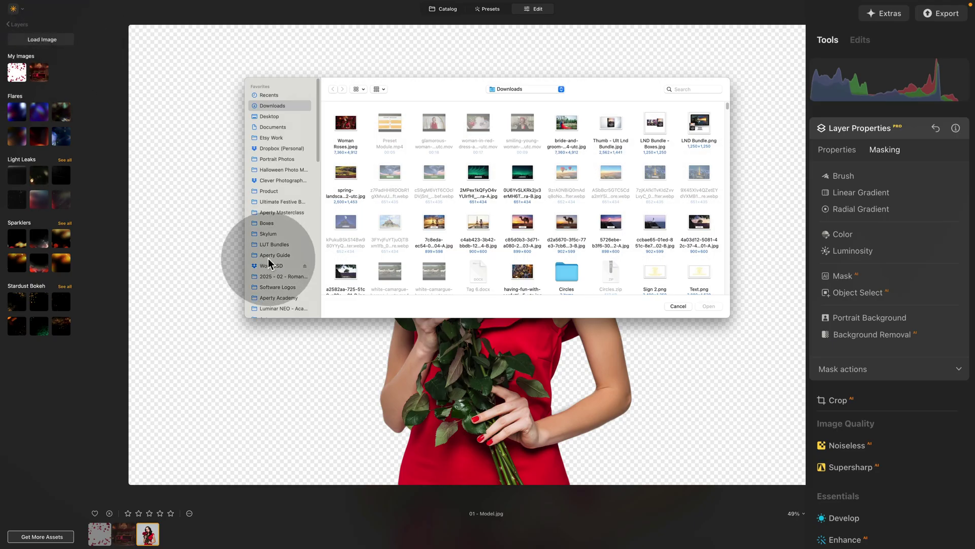
pyautogui.click(290, 308)
pyautogui.doubleClick(352, 142)
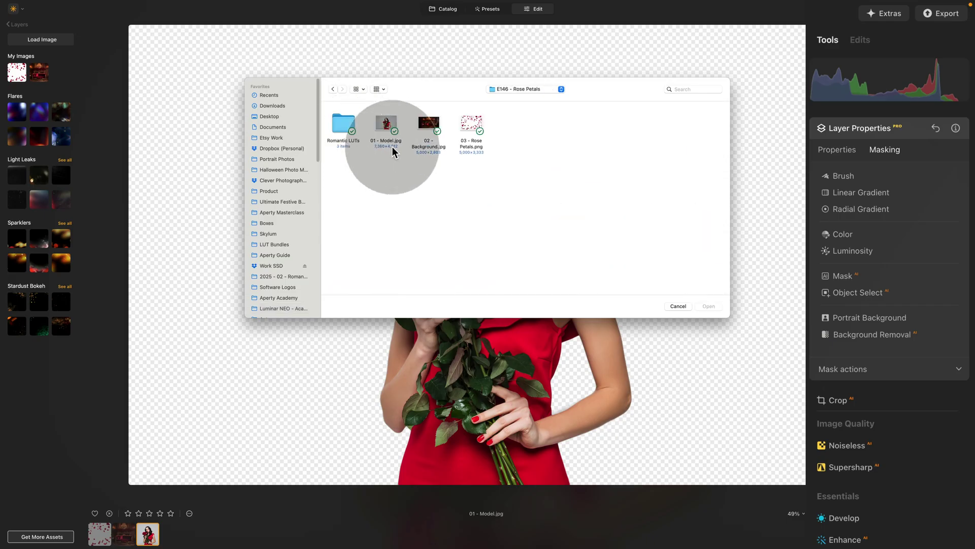
pyautogui.click(386, 127)
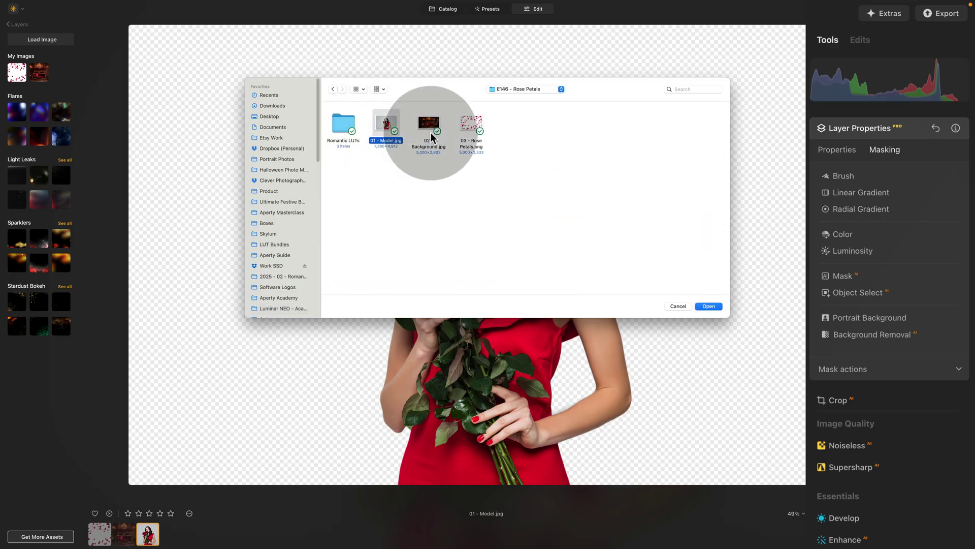
pyautogui.click(469, 122)
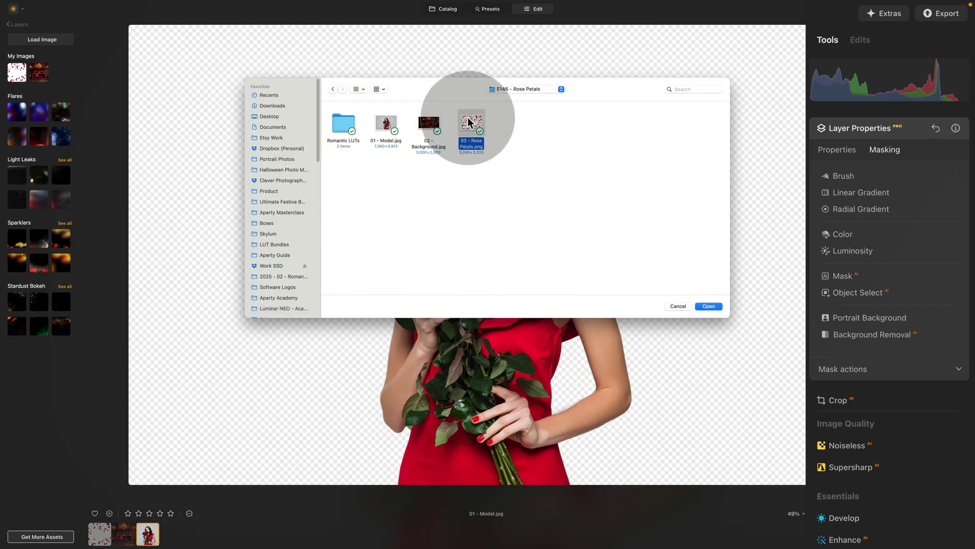
pyautogui.click(343, 126)
pyautogui.click(443, 131)
pyautogui.click(707, 308)
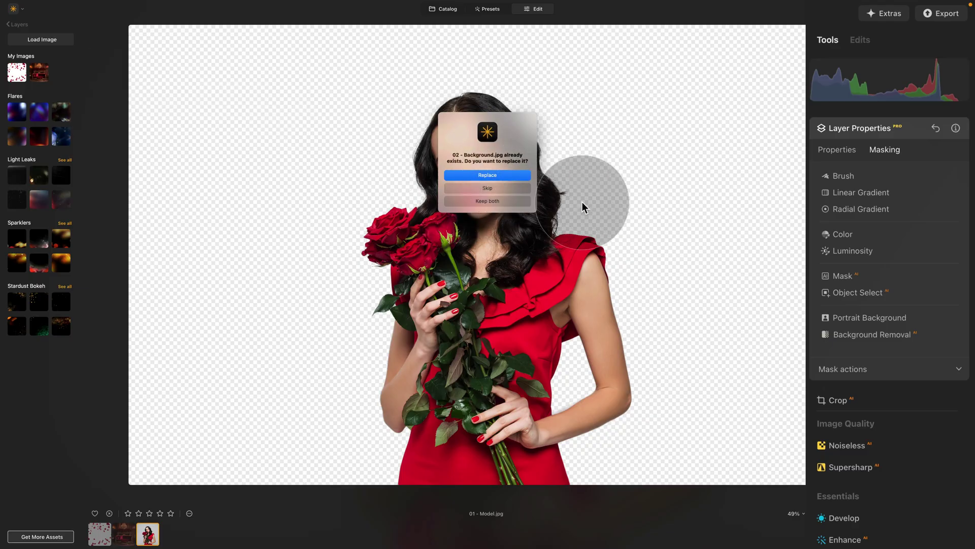
pyautogui.click(506, 176)
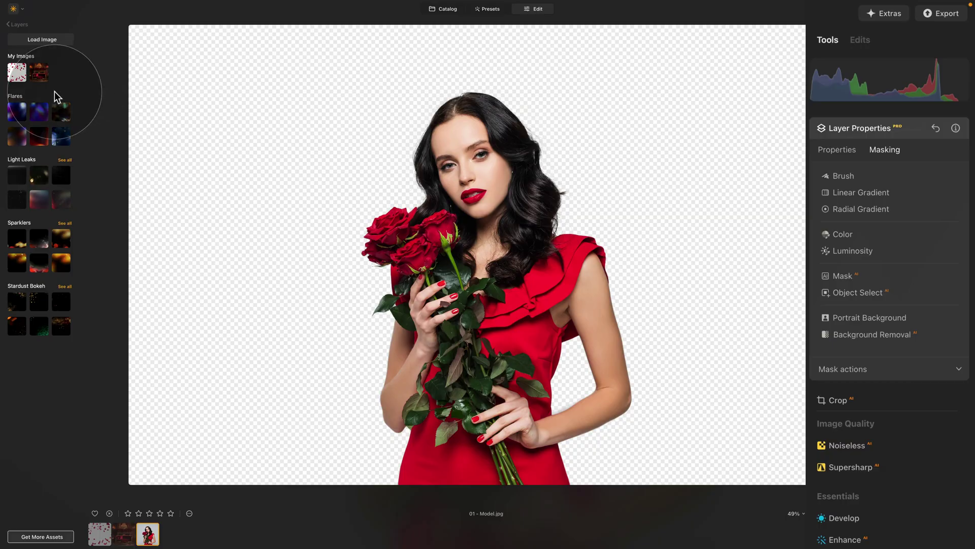
# Add the red sofa background image as a layer beneath the model and set its opacity to 100.
pyautogui.click(61, 39)
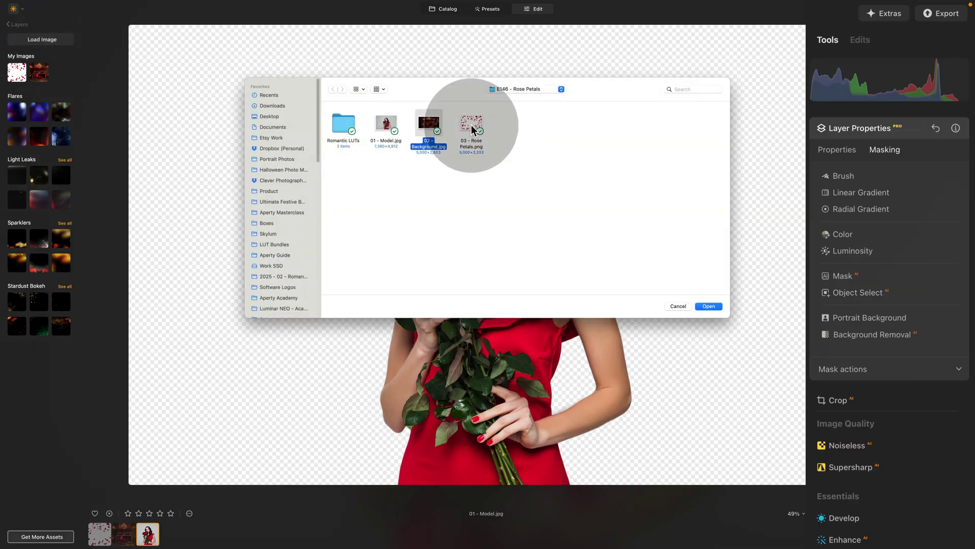
pyautogui.click(679, 306)
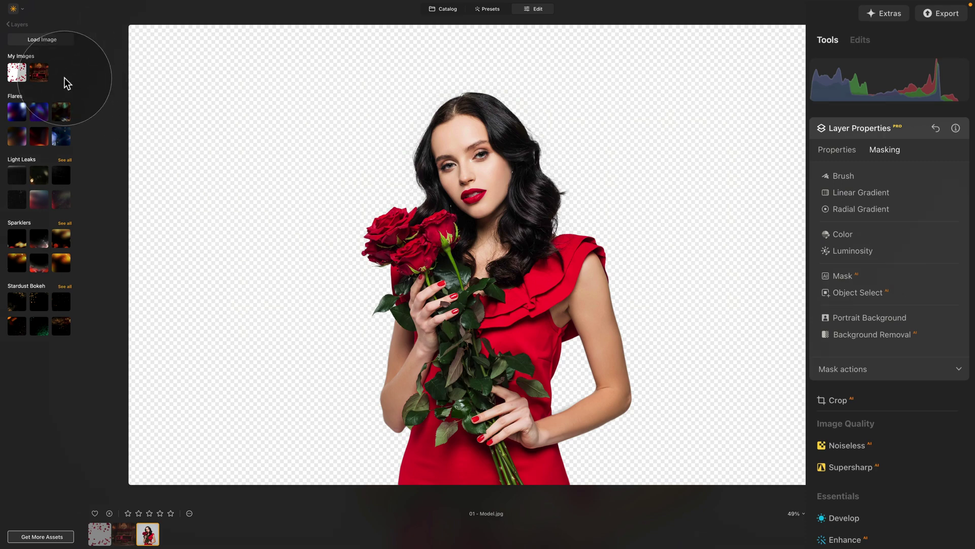
pyautogui.click(40, 74)
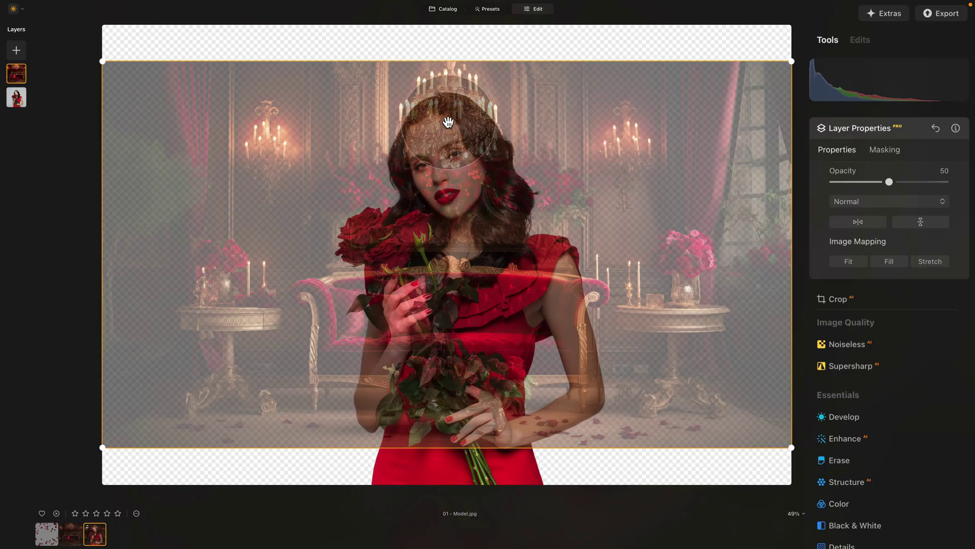
pyautogui.moveTo(16, 77); pyautogui.dragTo(17, 109)
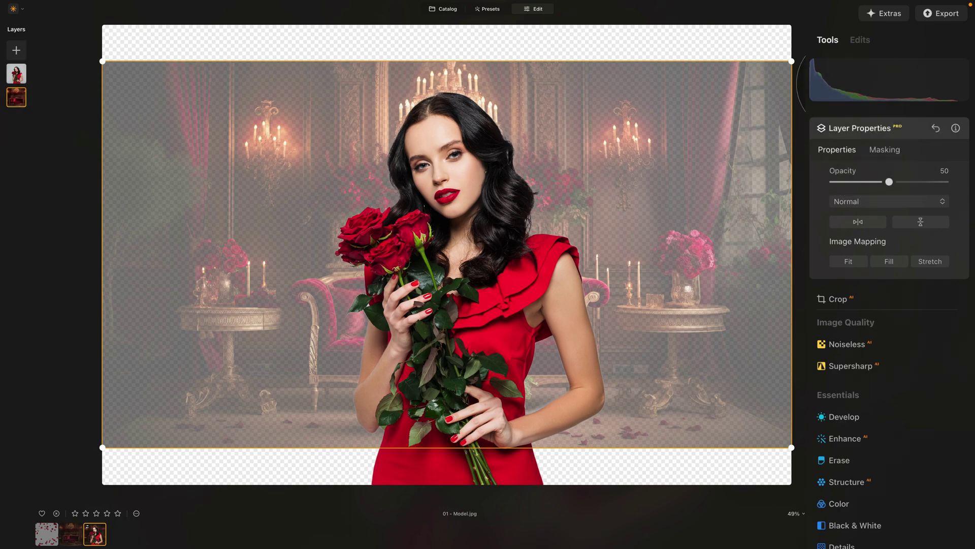
pyautogui.moveTo(889, 182); pyautogui.dragTo(948, 183)
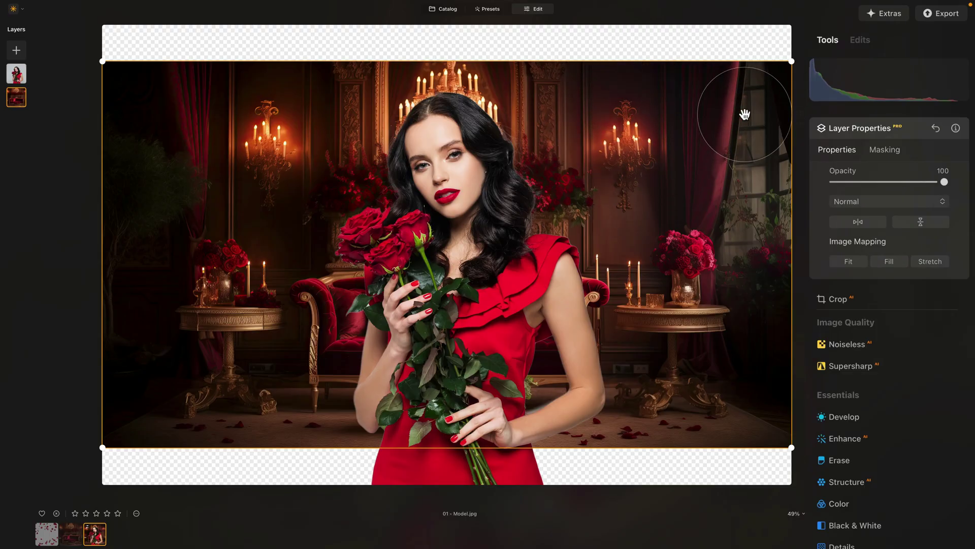
# Try the Fit and Fill image mappings on the background layer, and set it to Stretch to cover the whole canvas.
pyautogui.hotkey('ctrl', '-')
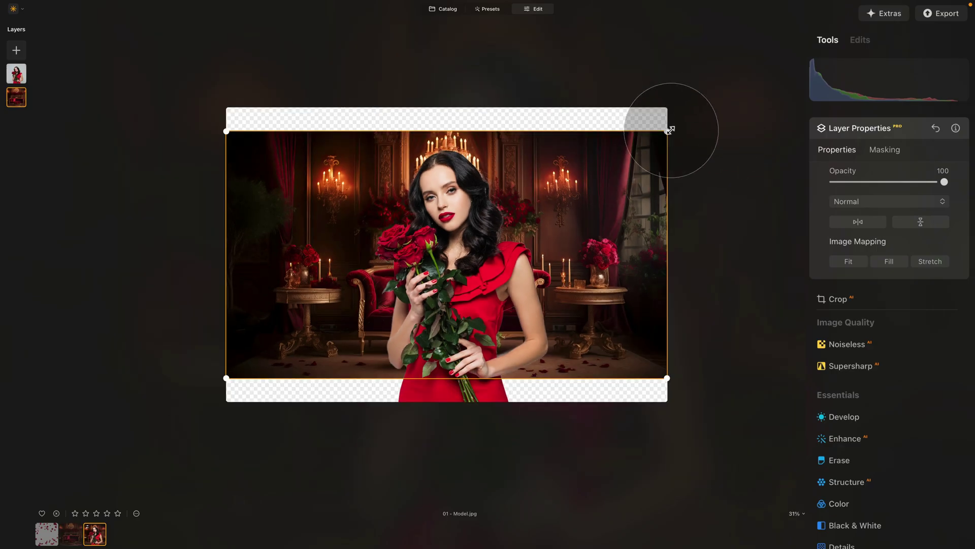
pyautogui.moveTo(669, 132)
pyautogui.mouseDown()
pyautogui.moveTo(701, 103)
pyautogui.moveTo(666, 127)
pyautogui.mouseUp()
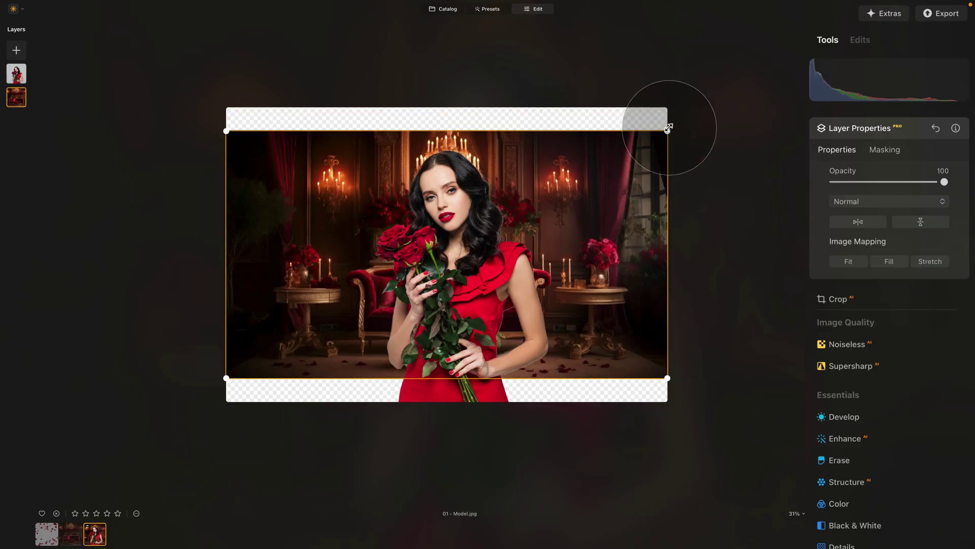
pyautogui.click(857, 261)
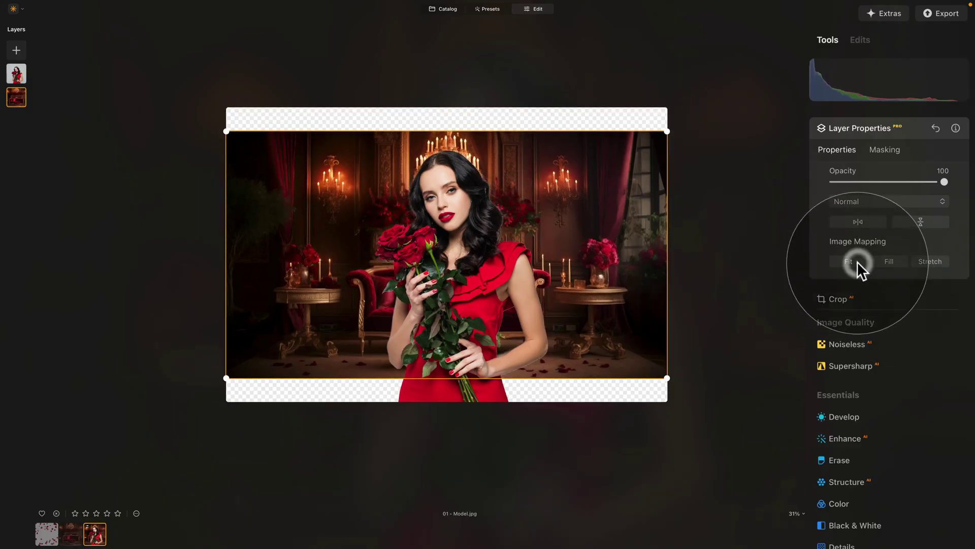
pyautogui.click(888, 262)
pyautogui.click(930, 261)
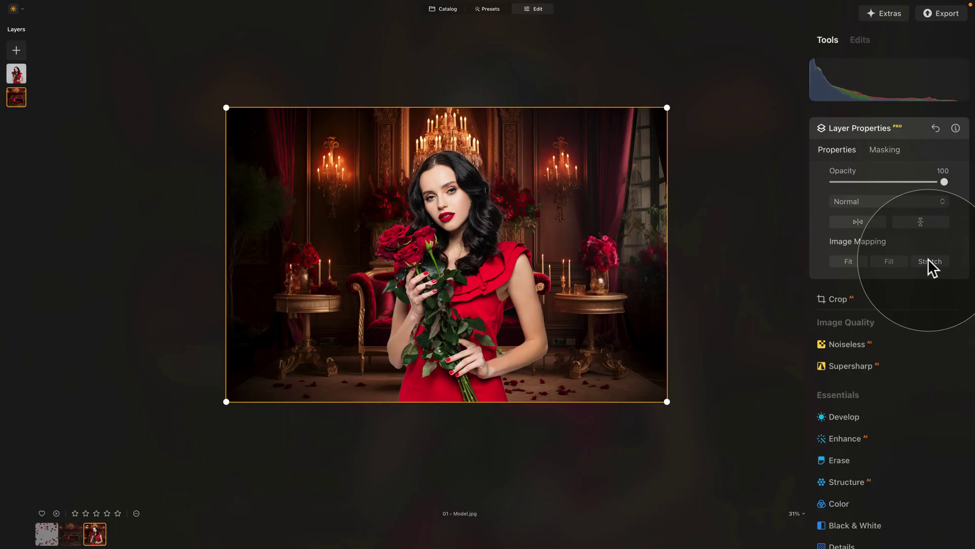
# Set the background layer's image mapping to Fill.
pyautogui.click(892, 260)
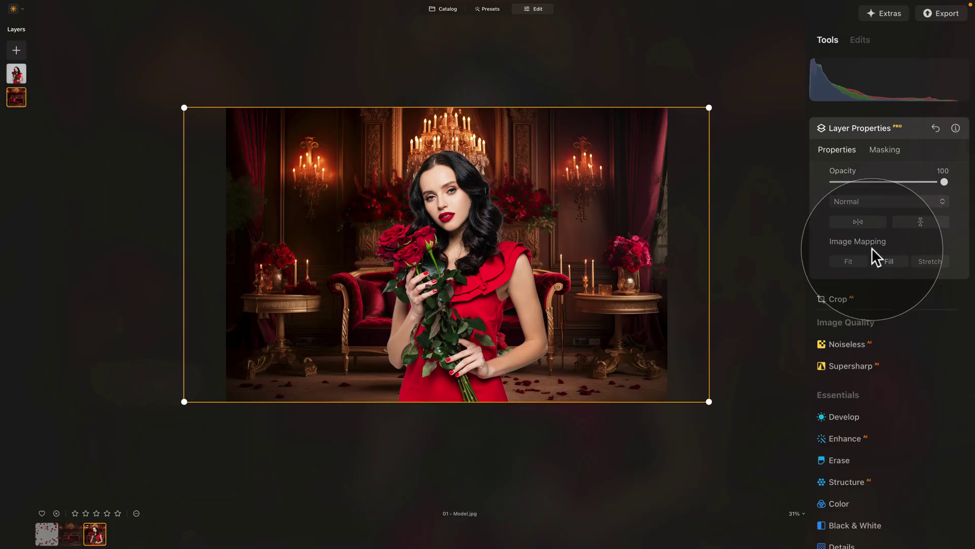
pyautogui.click(581, 223)
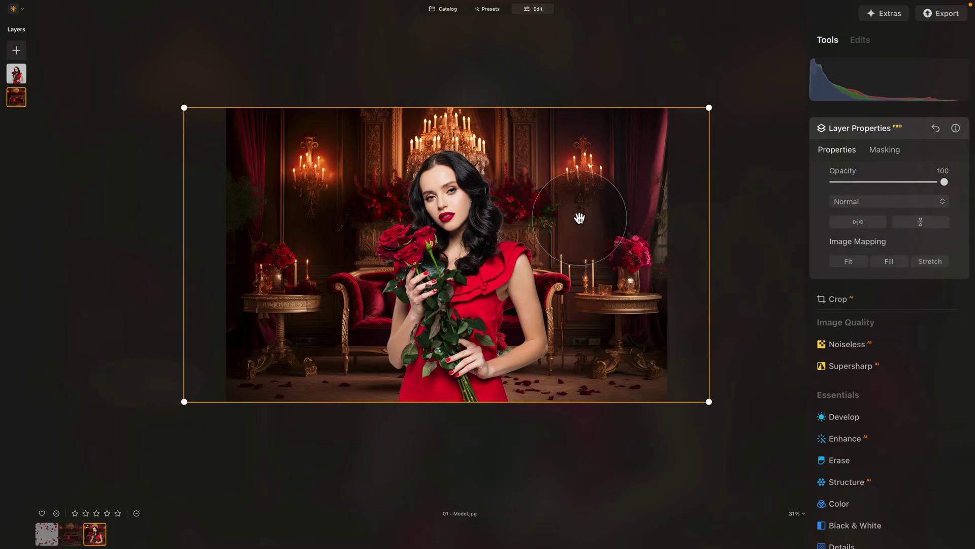
pyautogui.click(651, 276)
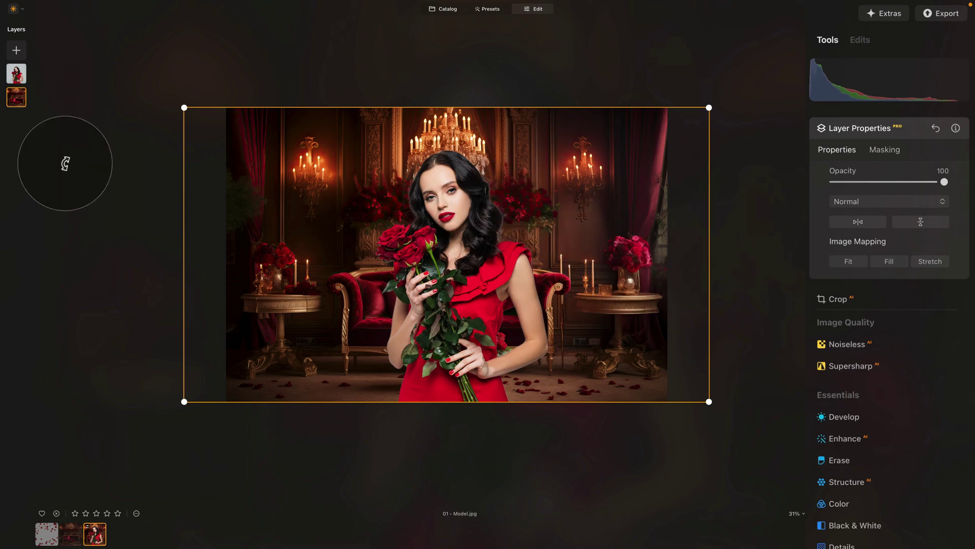
# Apply a Gaussian Blur to the background layer, trying a strong amount of 76 before setting it to 4.
pyautogui.scroll(-10, 919, 452)
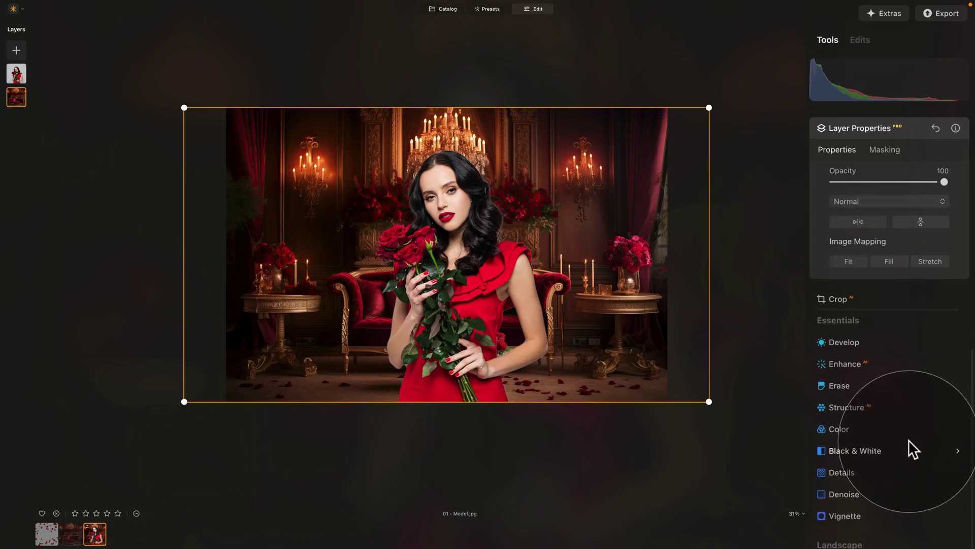
pyautogui.scroll(-5, 909, 463)
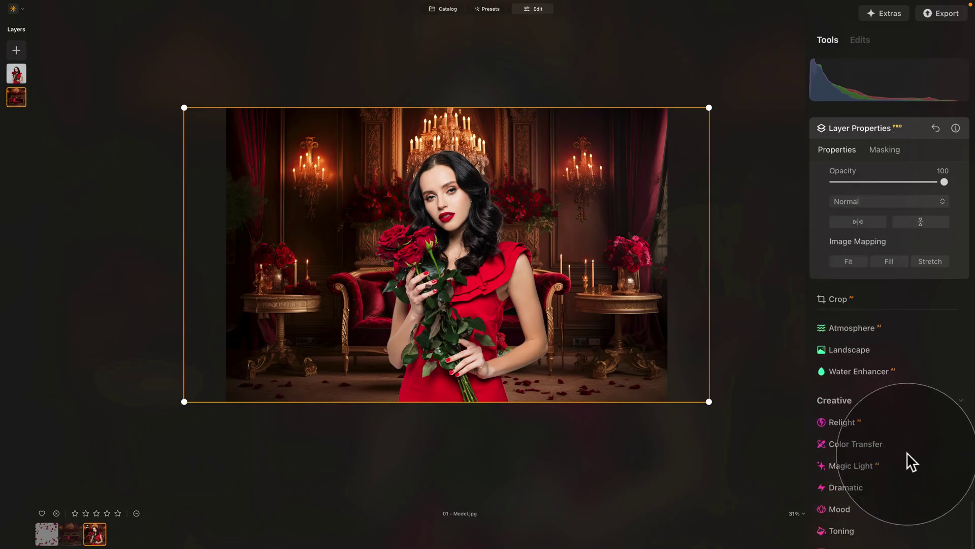
pyautogui.scroll(-4, 895, 447)
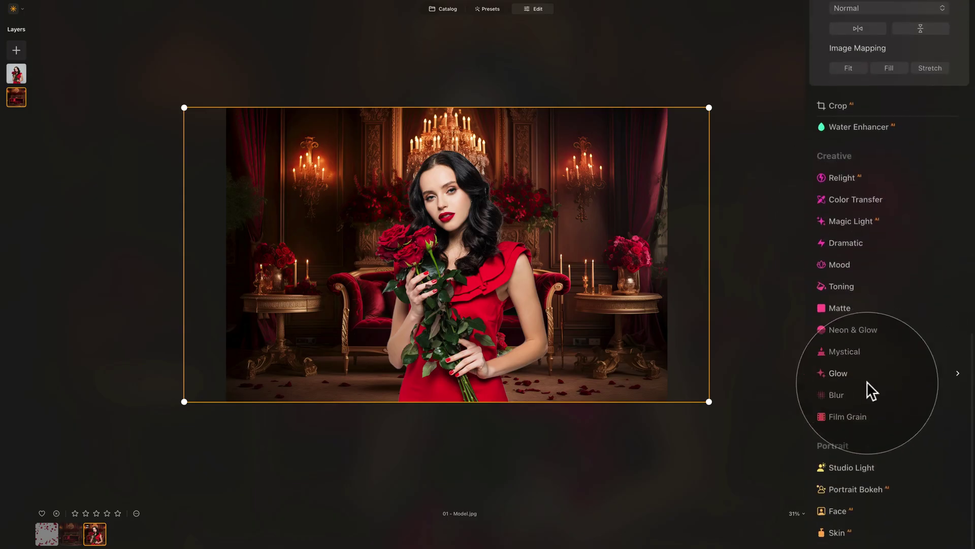
pyautogui.click(853, 396)
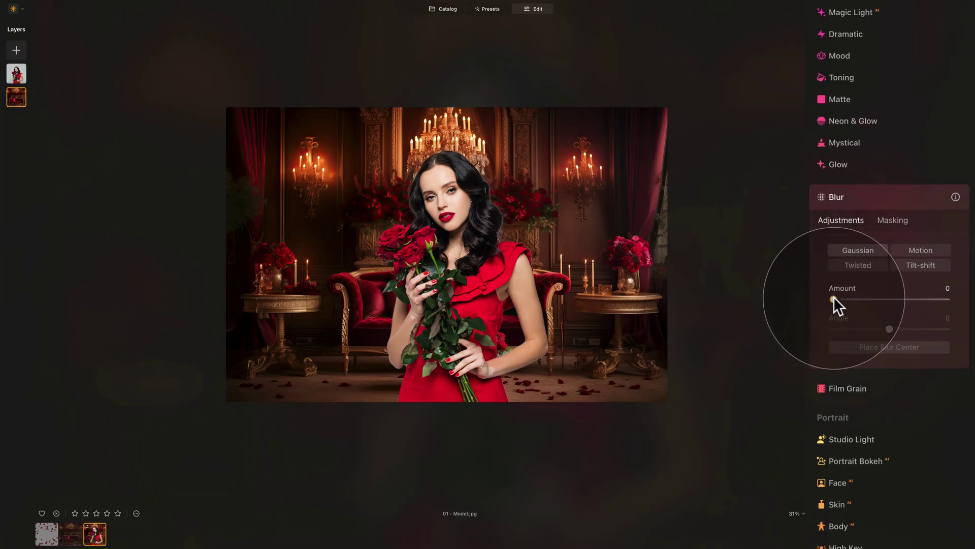
pyautogui.moveTo(833, 298); pyautogui.dragTo(921, 288)
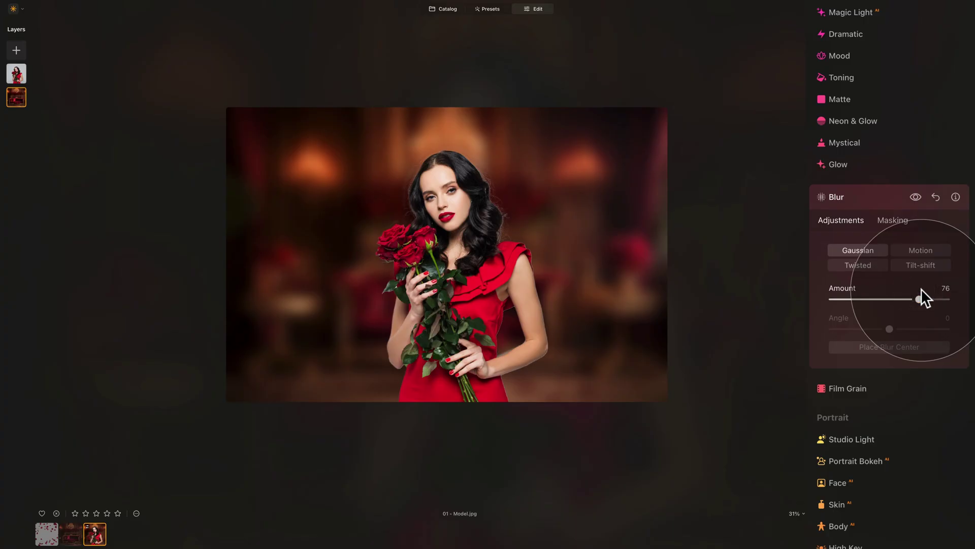
pyautogui.moveTo(859, 297); pyautogui.dragTo(838, 297)
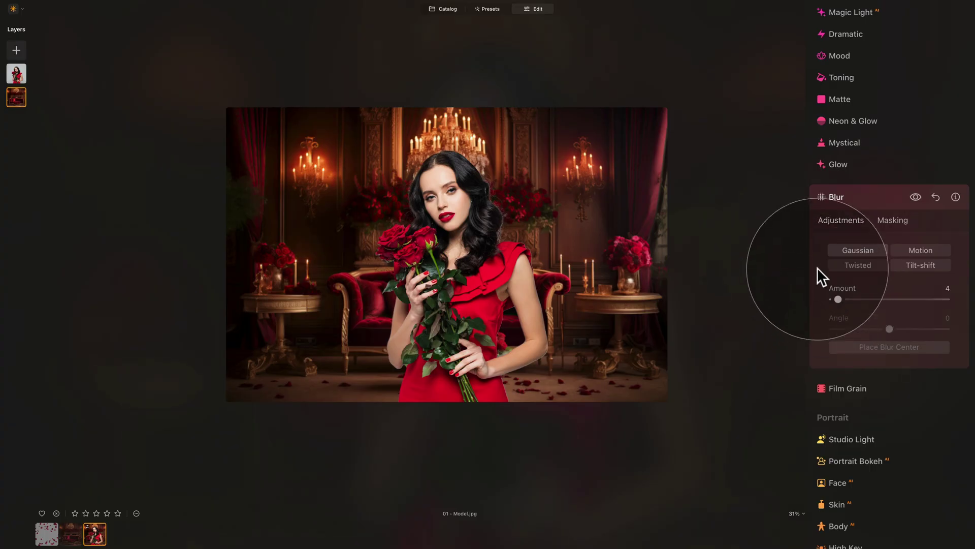
pyautogui.click(853, 195)
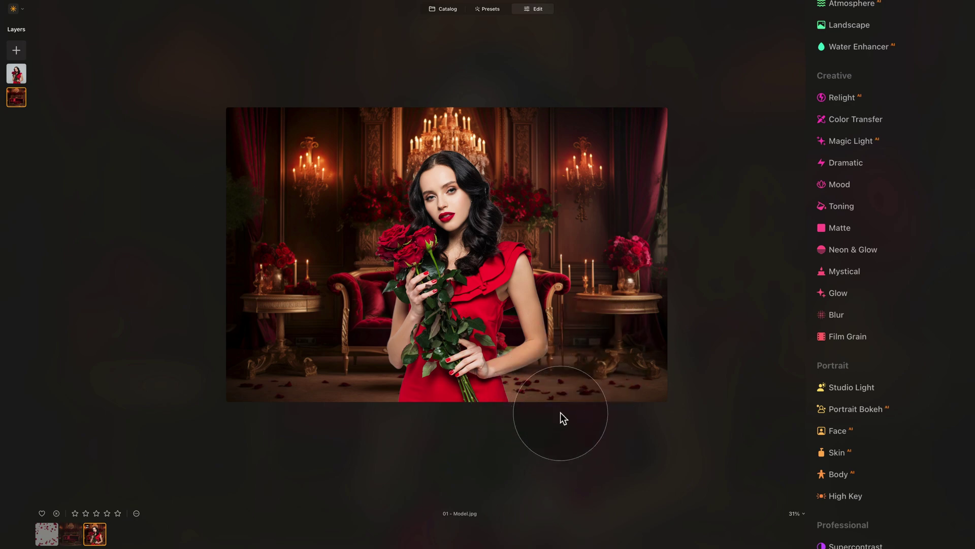
# Enlarge the background layer beyond the canvas edges and reposition it so the sofa and chandelier sit behind the model.
pyautogui.scroll(3, 889, 254)
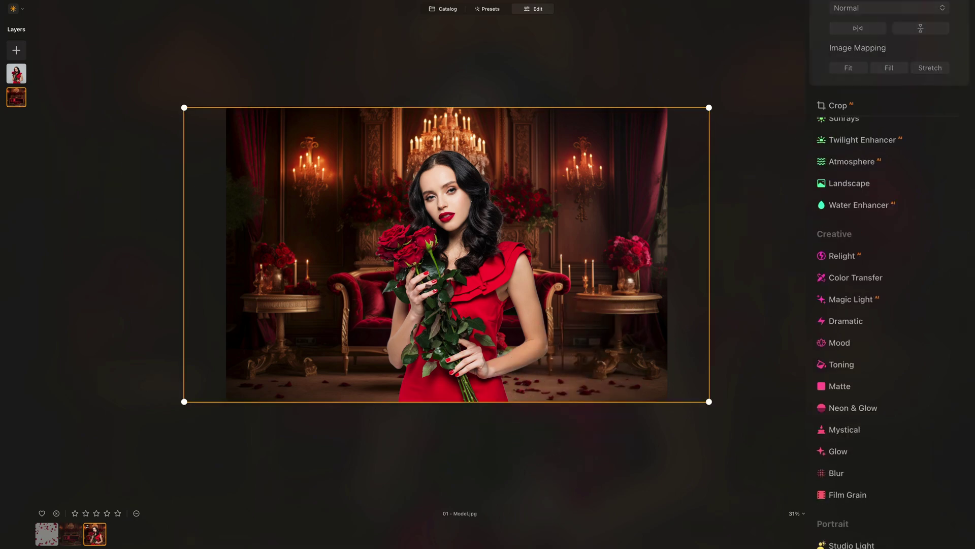
pyautogui.moveTo(709, 402); pyautogui.dragTo(762, 428)
pyautogui.moveTo(685, 286); pyautogui.dragTo(660, 281)
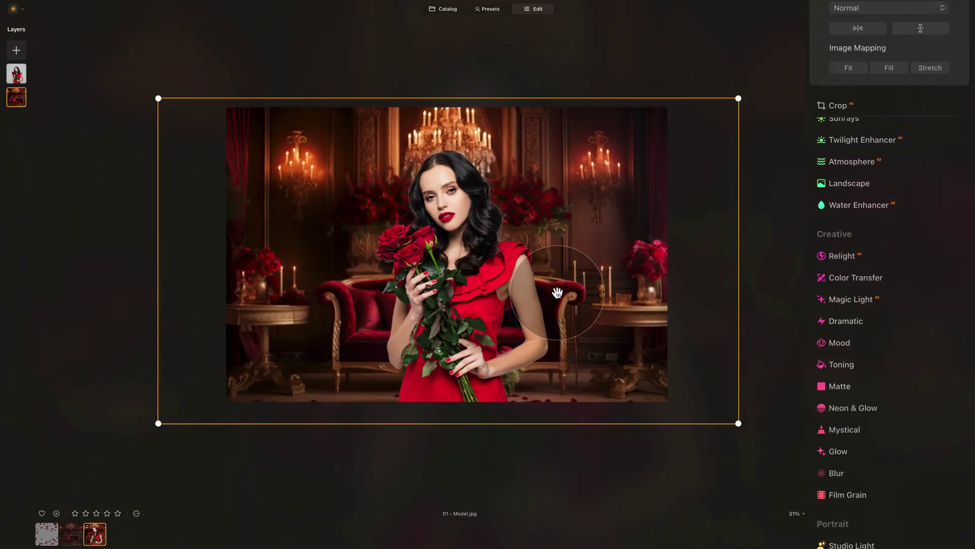
pyautogui.press('Escape')
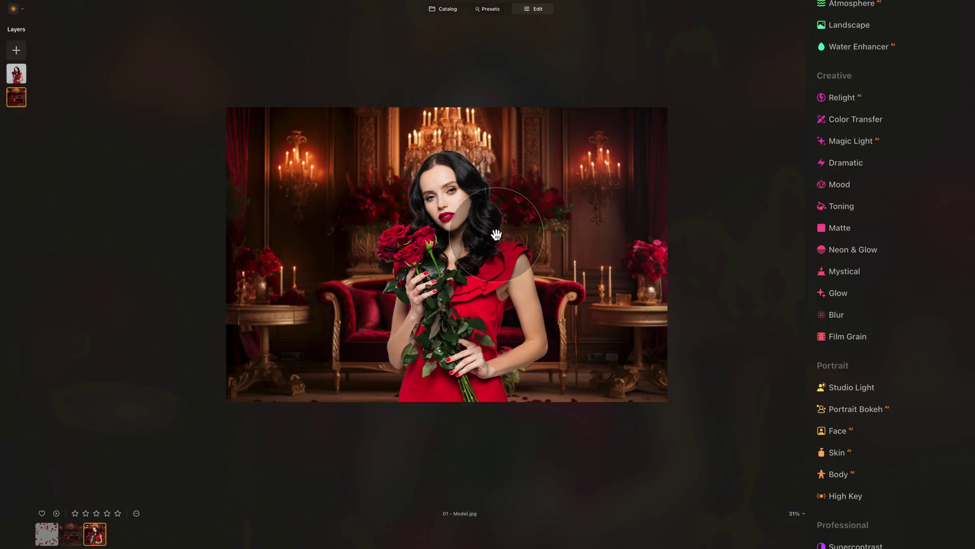
# Apply Color Transfer to the model layer using 02 - Background.jpg from the E146 - Rose Petals folder as the reference.
pyautogui.click(17, 75)
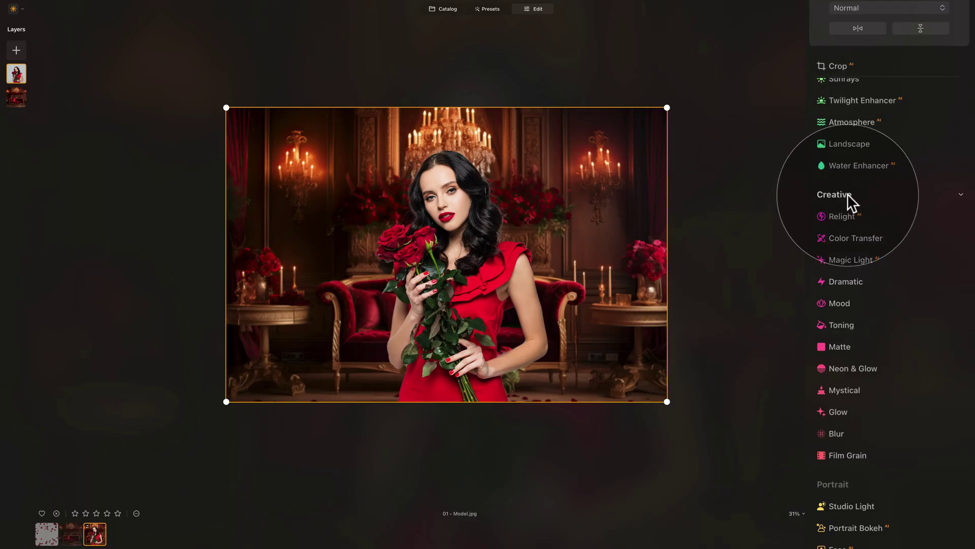
pyautogui.click(864, 237)
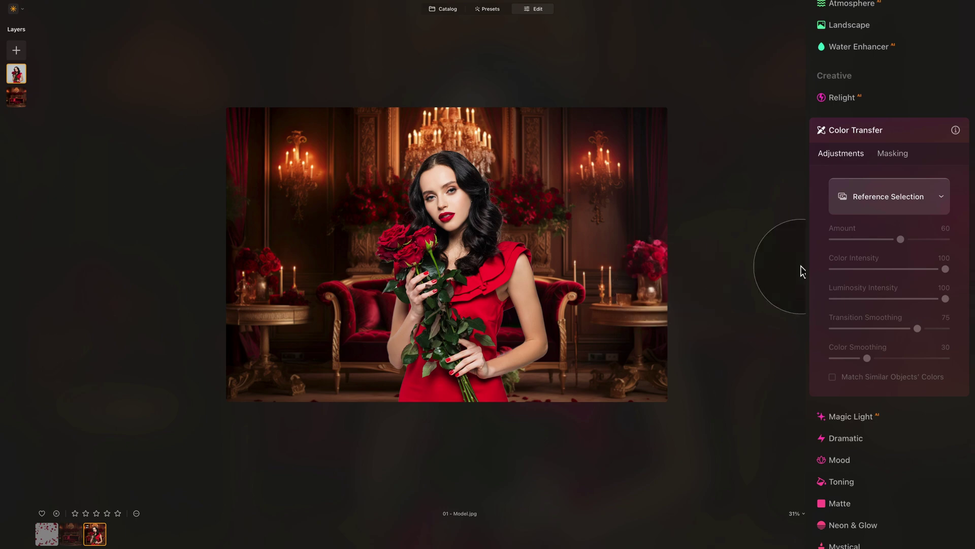
pyautogui.click(897, 192)
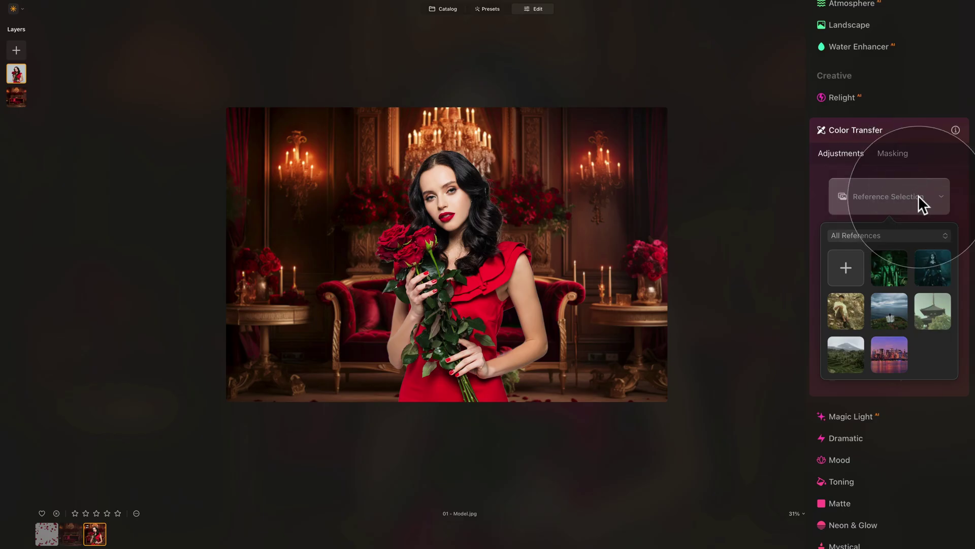
pyautogui.click(842, 270)
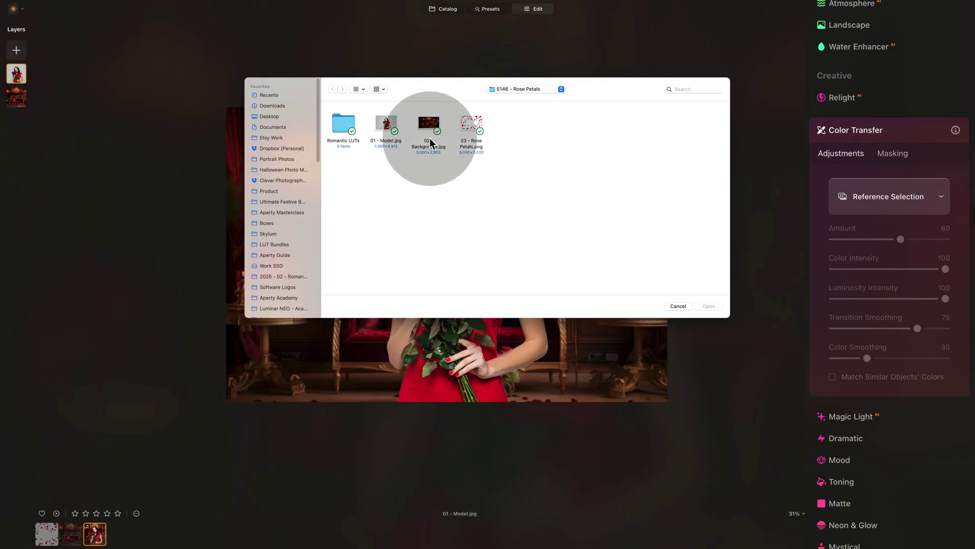
pyautogui.click(426, 122)
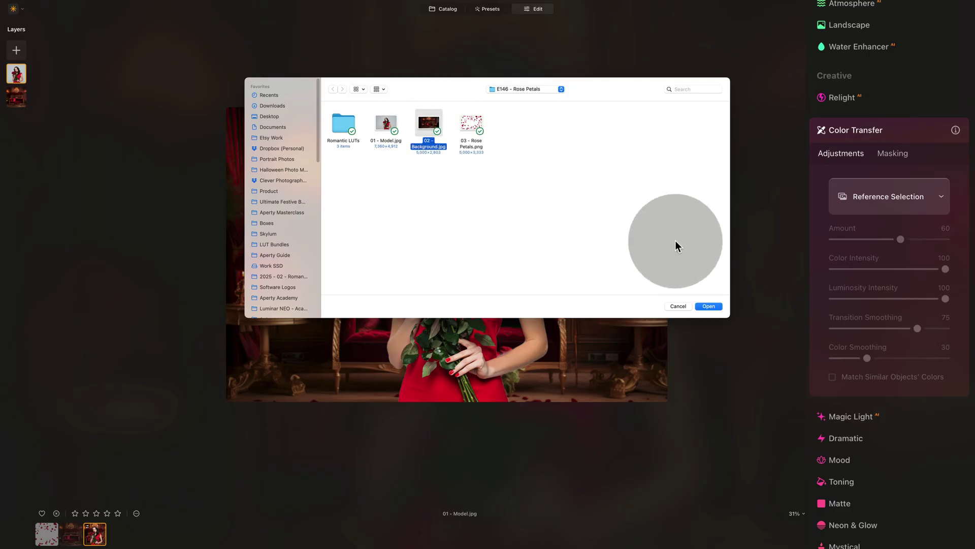
pyautogui.click(709, 306)
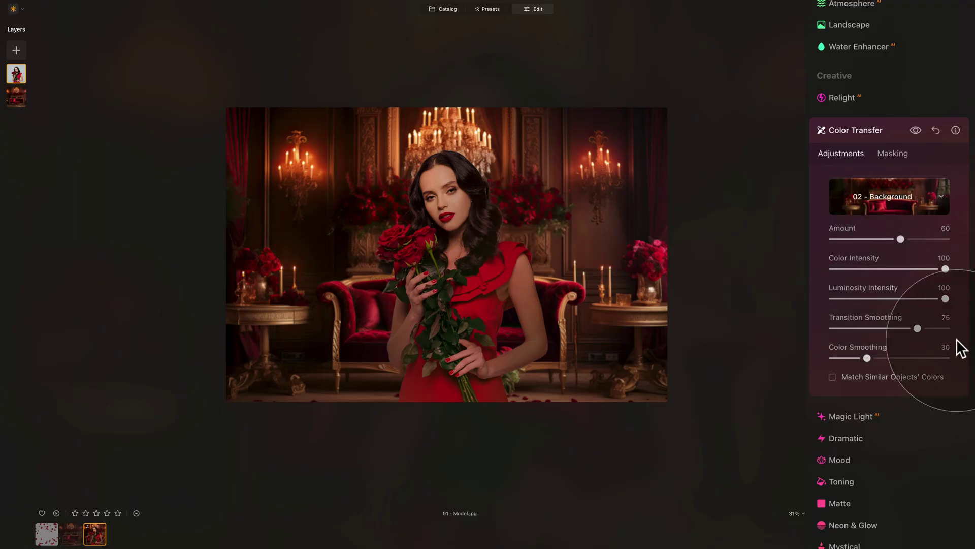
# Set the Color Transfer's Luminosity Intensity to 55, Color Intensity to 90 and Transition Smoothing to 60, keeping Color Smoothing at 30.
pyautogui.moveTo(946, 299); pyautogui.dragTo(892, 299)
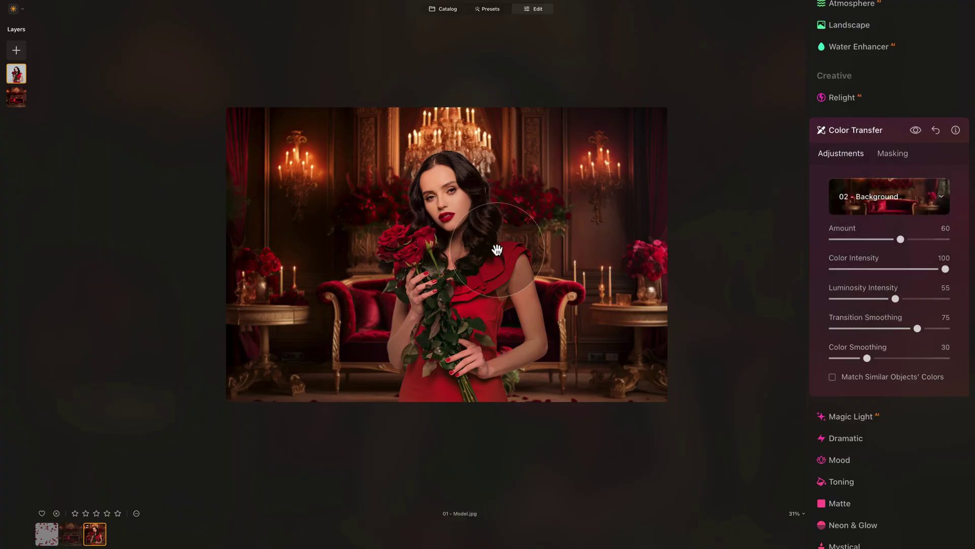
pyautogui.moveTo(944, 268)
pyautogui.mouseDown()
pyautogui.moveTo(920, 268)
pyautogui.moveTo(933, 269)
pyautogui.mouseUp()
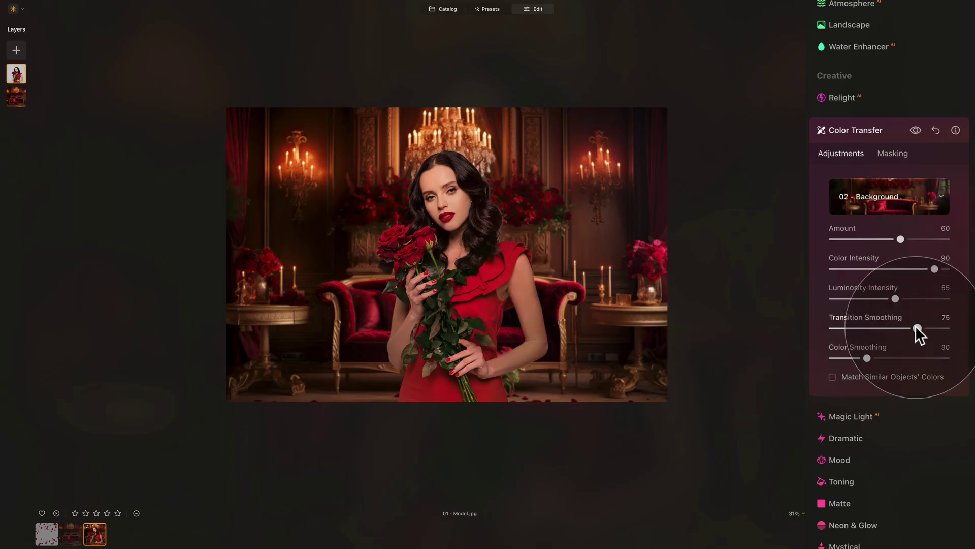
pyautogui.moveTo(916, 327)
pyautogui.mouseDown()
pyautogui.moveTo(874, 328)
pyautogui.moveTo(902, 328)
pyautogui.mouseUp()
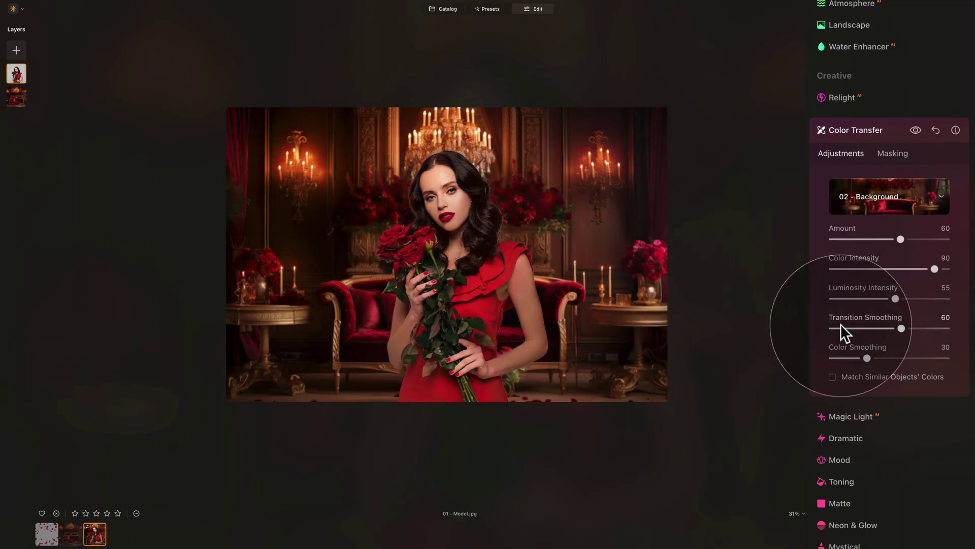
pyautogui.moveTo(866, 357)
pyautogui.mouseDown()
pyautogui.moveTo(916, 358)
pyautogui.moveTo(842, 356)
pyautogui.moveTo(971, 358)
pyautogui.moveTo(869, 358)
pyautogui.mouseUp()
pyautogui.click(866, 358)
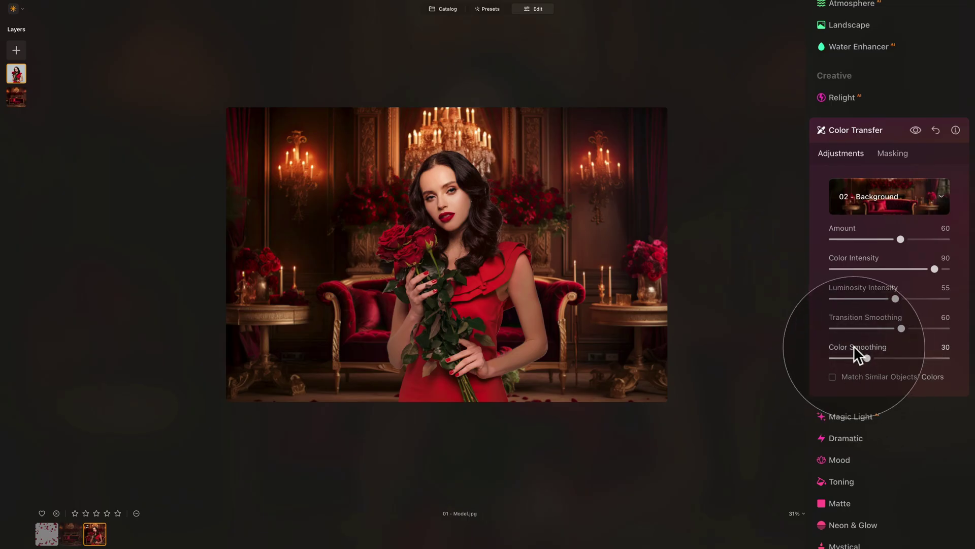
# Set the Color Transfer Amount to 55 and compare the model with and without the effect.
pyautogui.click(901, 237)
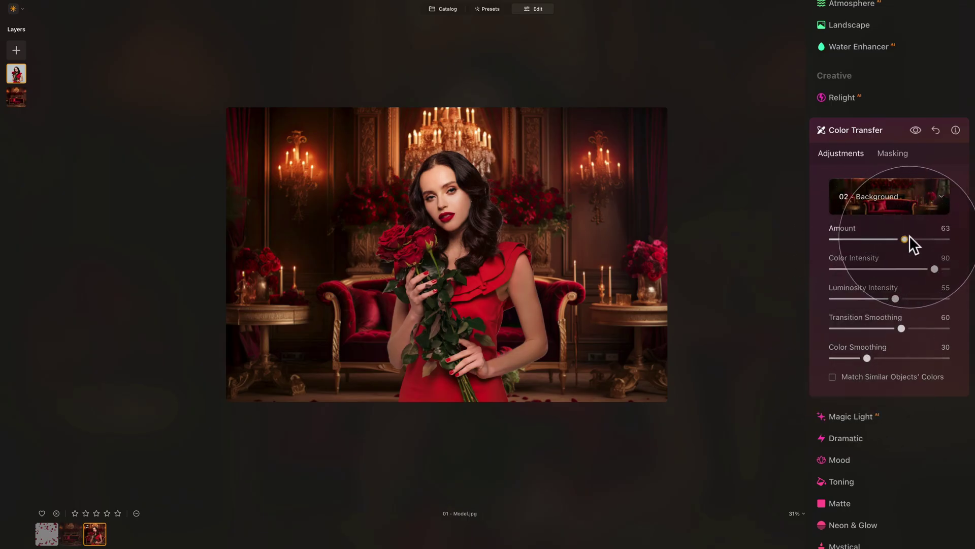
pyautogui.click(904, 238)
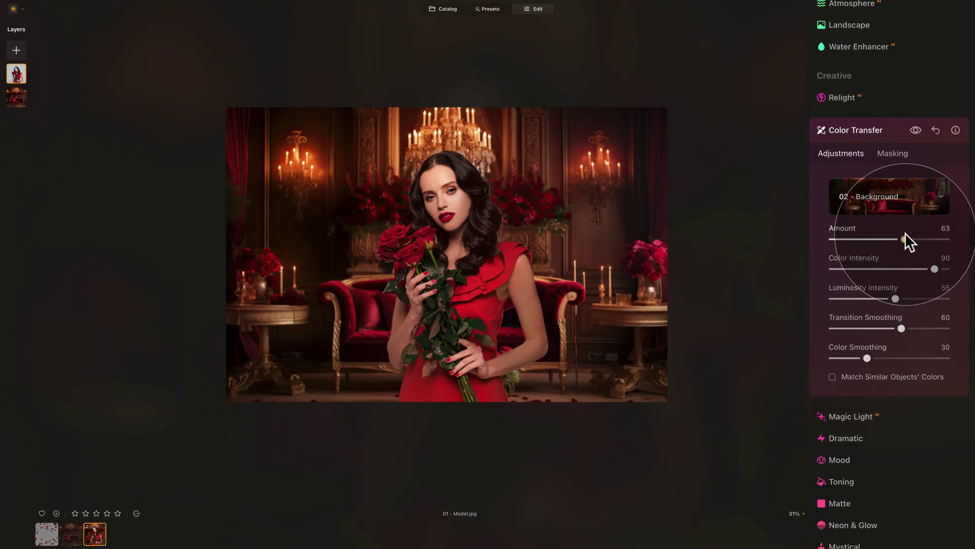
pyautogui.moveTo(907, 236); pyautogui.dragTo(894, 235)
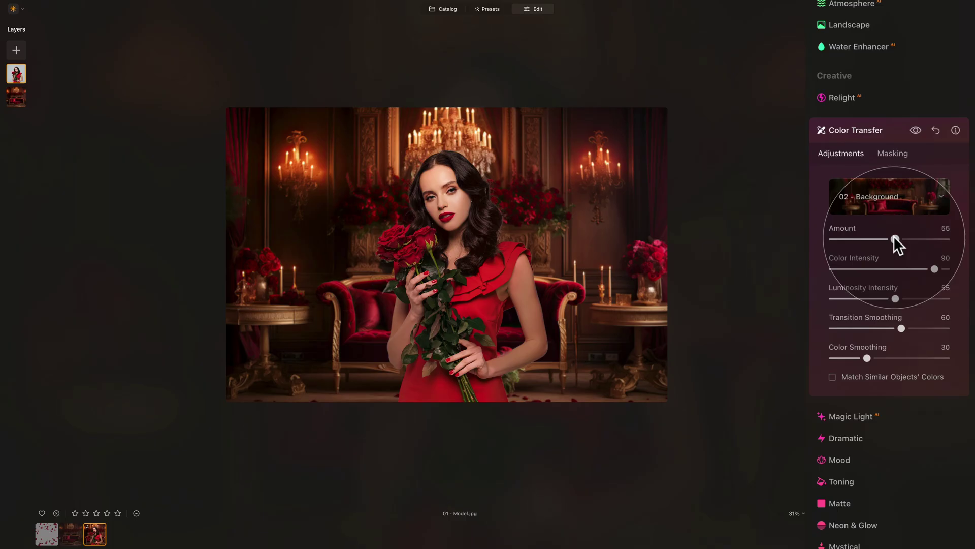
pyautogui.click(916, 130)
pyautogui.click(916, 129)
pyautogui.click(916, 129)
pyautogui.click(915, 129)
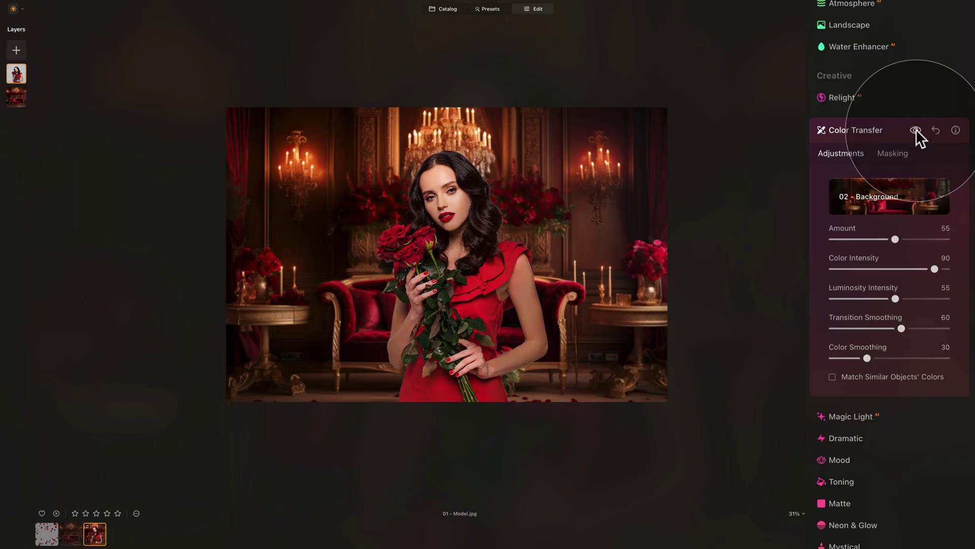
pyautogui.click(852, 130)
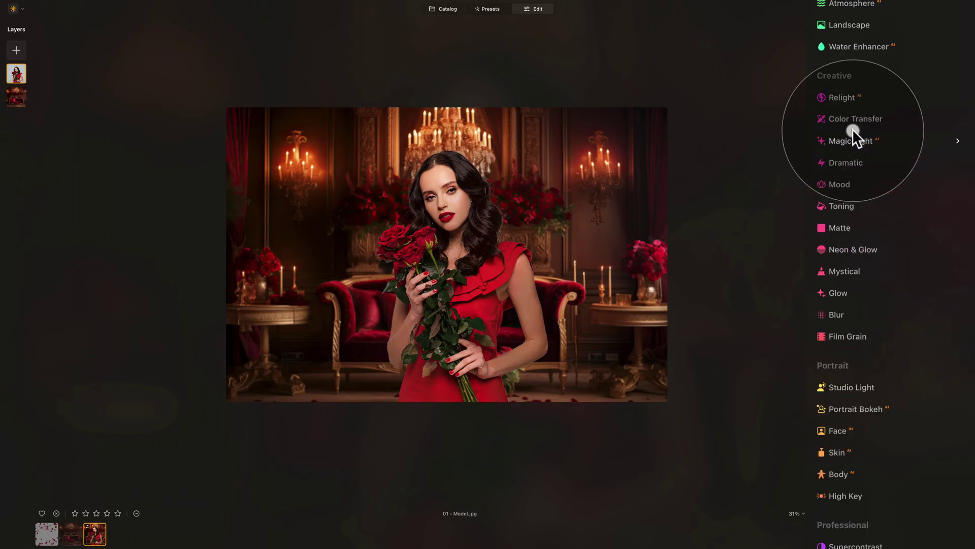
# Add the rose petals image as a layer above the model and set its opacity to 100.
pyautogui.scroll(7, 856, 141)
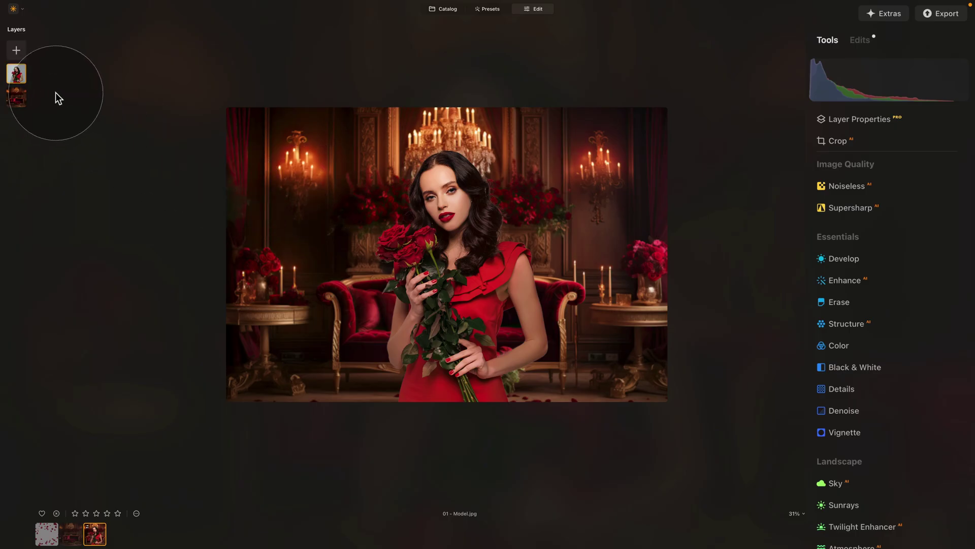
pyautogui.click(22, 48)
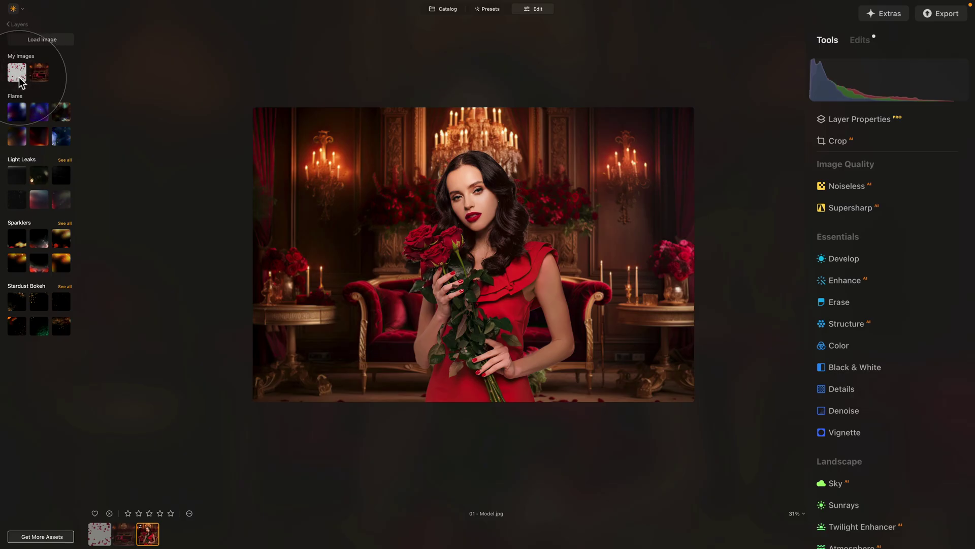
pyautogui.click(19, 77)
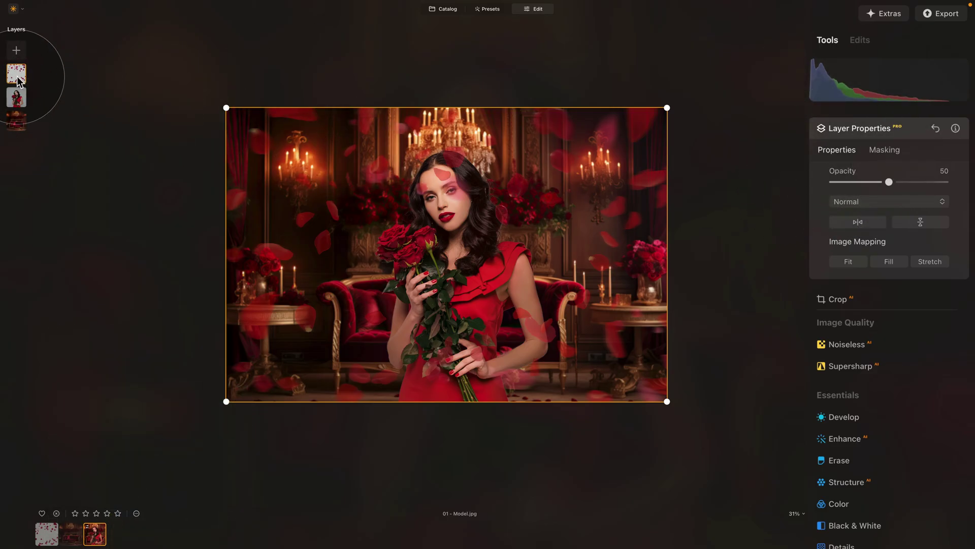
pyautogui.moveTo(889, 182); pyautogui.dragTo(965, 192)
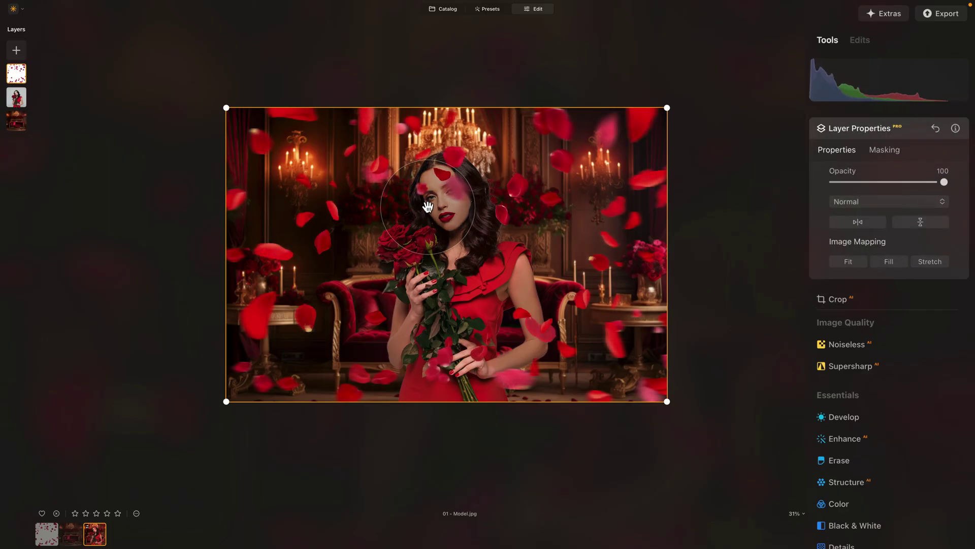
# Mask out the petals covering the model's face, hair, bouquet and hand with an erasing brush of size 104, softness 5 and strength 100.
pyautogui.scroll(3, 423, 205)
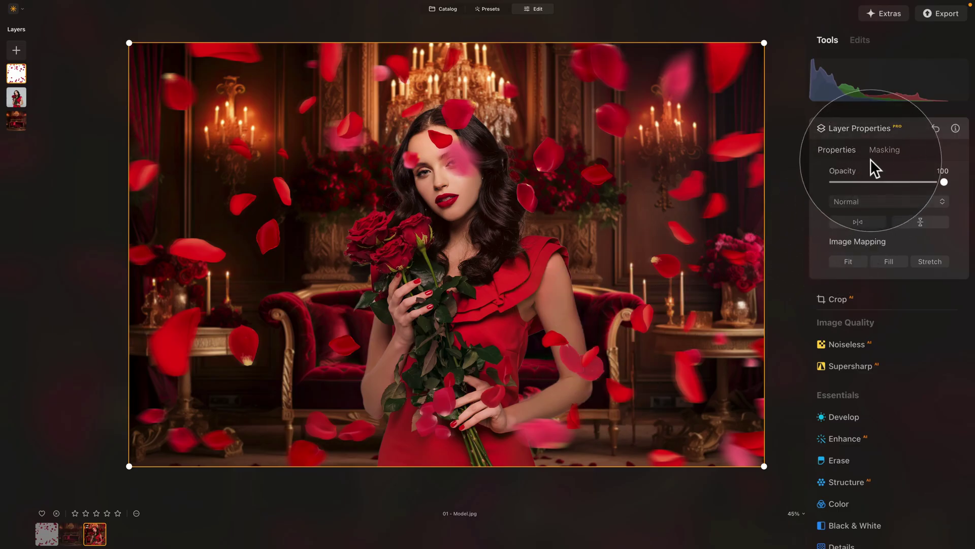
pyautogui.click(881, 149)
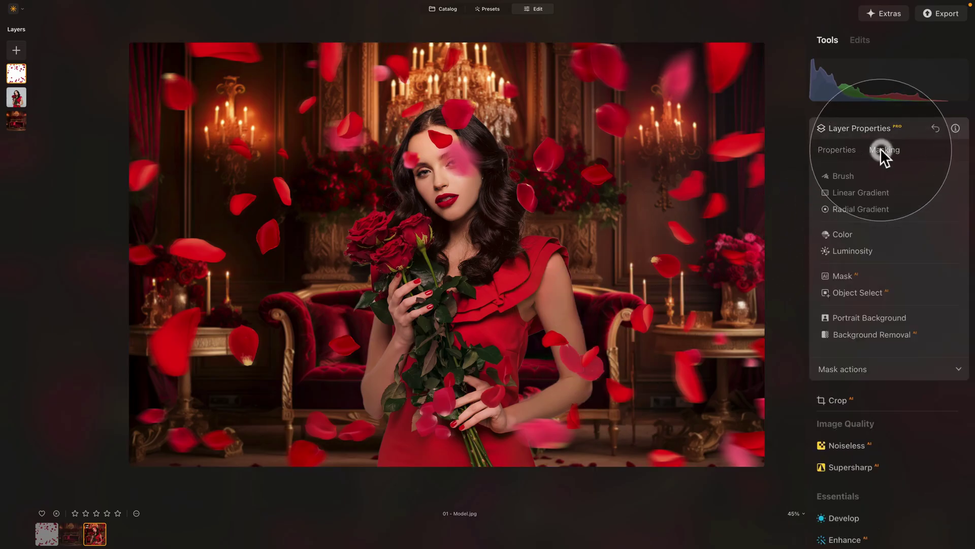
pyautogui.click(843, 175)
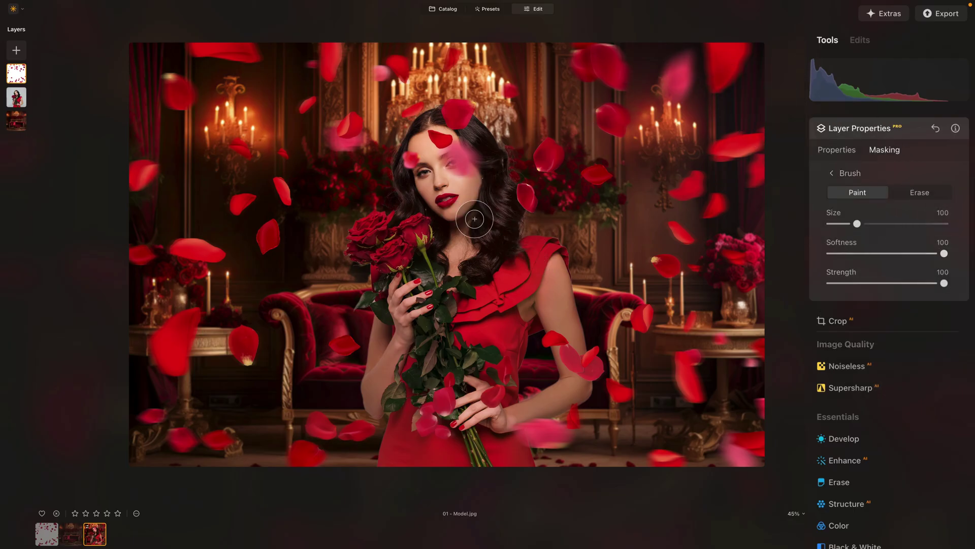
pyautogui.click(931, 193)
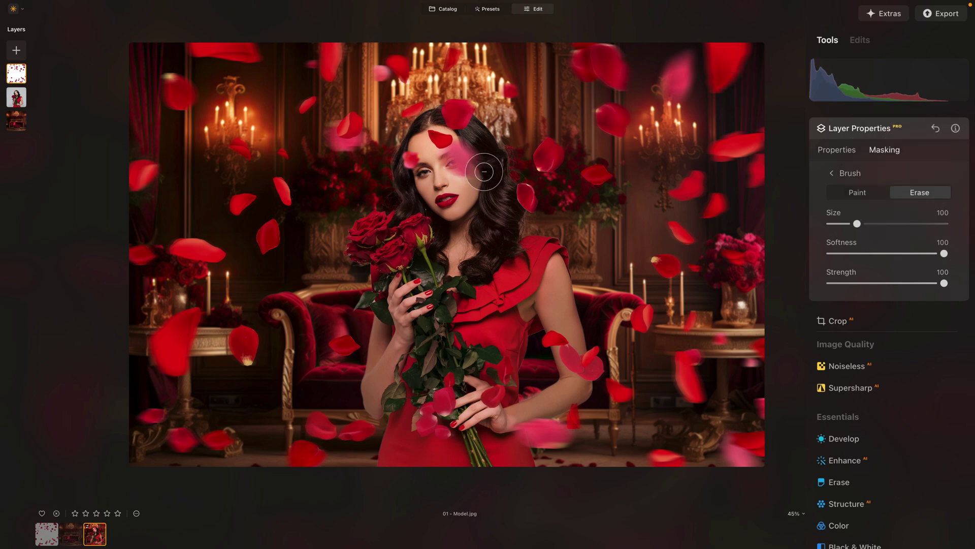
pyautogui.moveTo(856, 223); pyautogui.dragTo(833, 253)
pyautogui.click(846, 253)
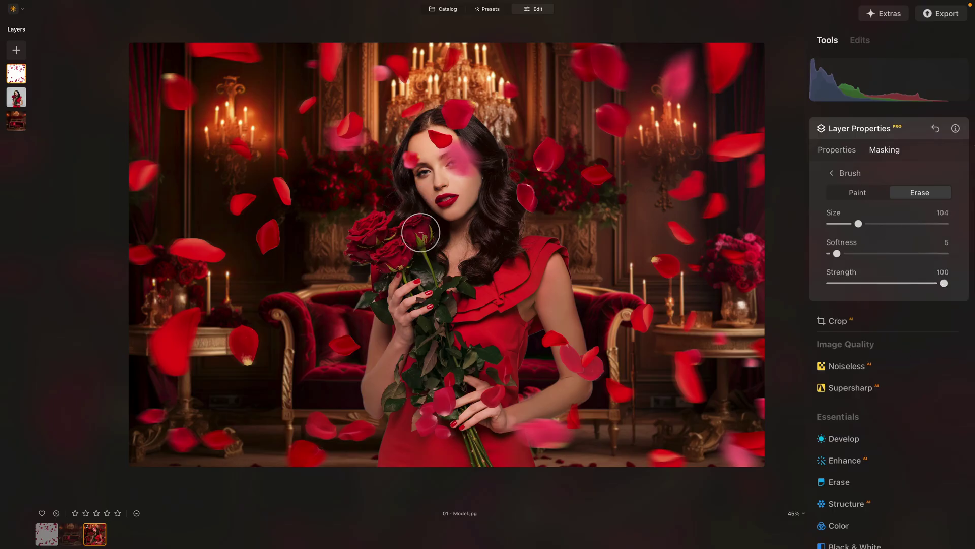
pyautogui.moveTo(457, 111)
pyautogui.mouseDown()
pyautogui.moveTo(446, 129)
pyautogui.moveTo(462, 141)
pyautogui.mouseUp()
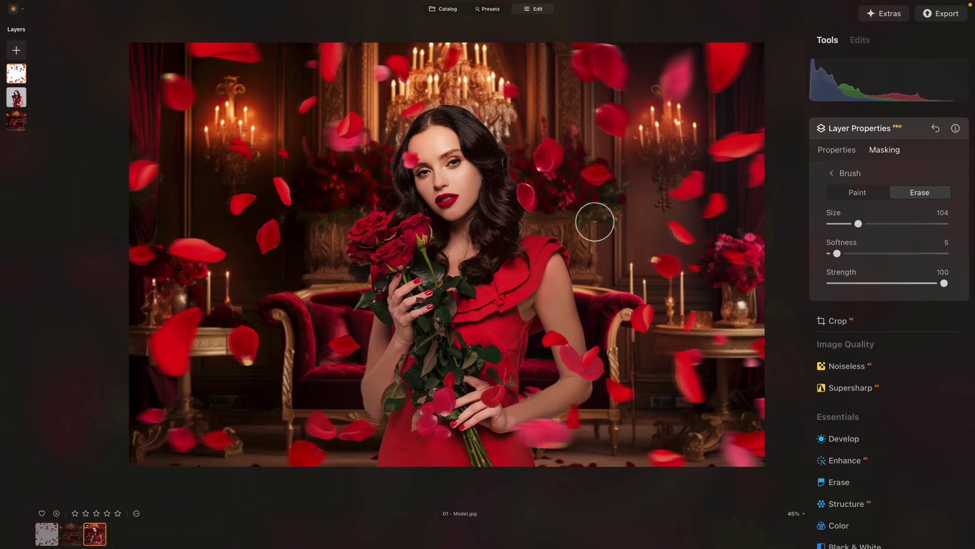
pyautogui.moveTo(431, 174)
pyautogui.mouseDown()
pyautogui.moveTo(413, 152)
pyautogui.moveTo(403, 163)
pyautogui.mouseUp()
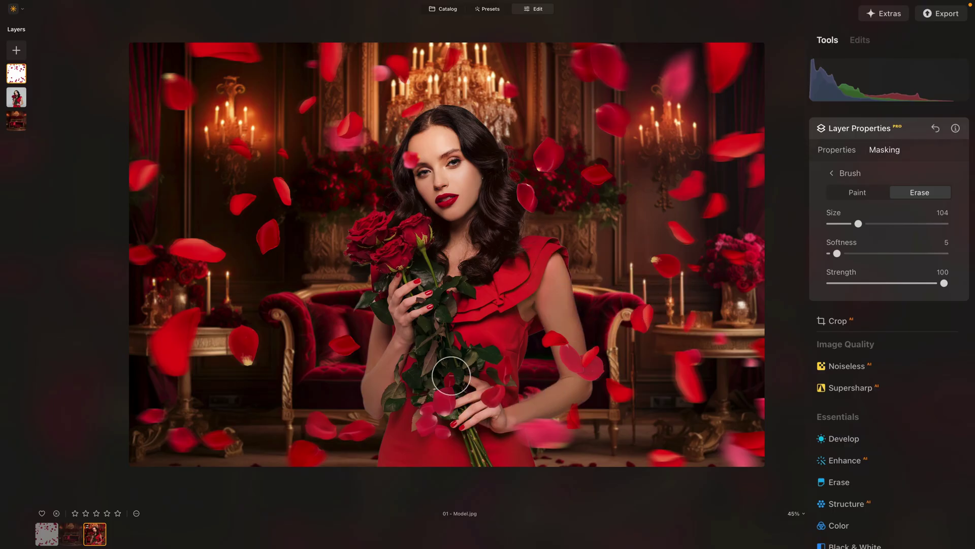
pyautogui.moveTo(446, 379)
pyautogui.mouseDown()
pyautogui.moveTo(432, 421)
pyautogui.moveTo(432, 400)
pyautogui.moveTo(452, 432)
pyautogui.mouseUp()
pyautogui.moveTo(496, 390); pyautogui.dragTo(494, 395)
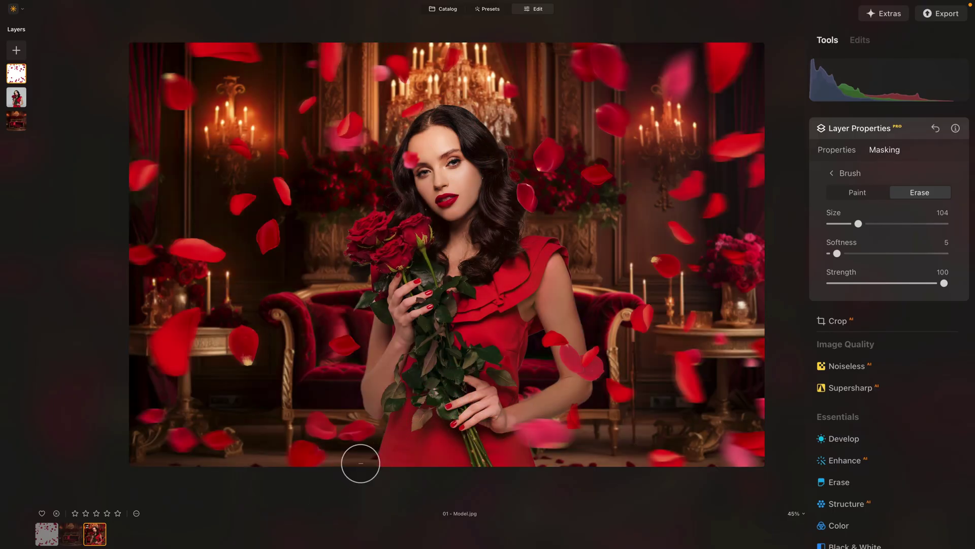
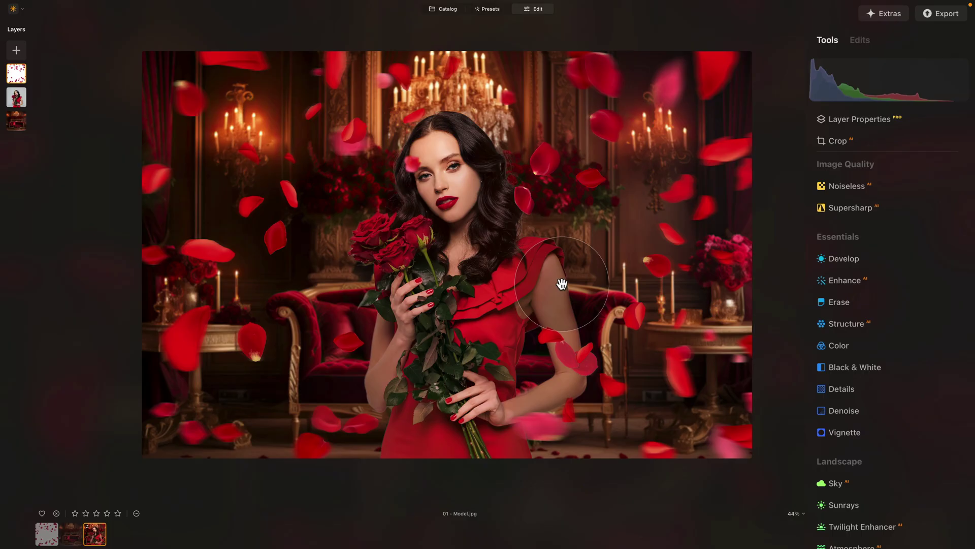
# Start the Clone tool on the petals layer and set its size to 80 and softness to 70.
pyautogui.scroll(-3, 866, 507)
pyautogui.scroll(-5, 869, 506)
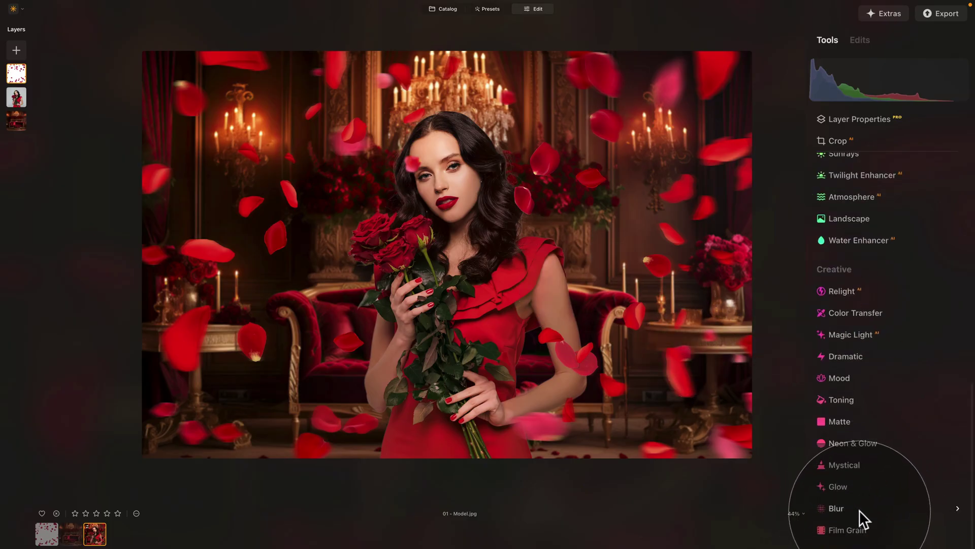
pyautogui.scroll(-6, 856, 490)
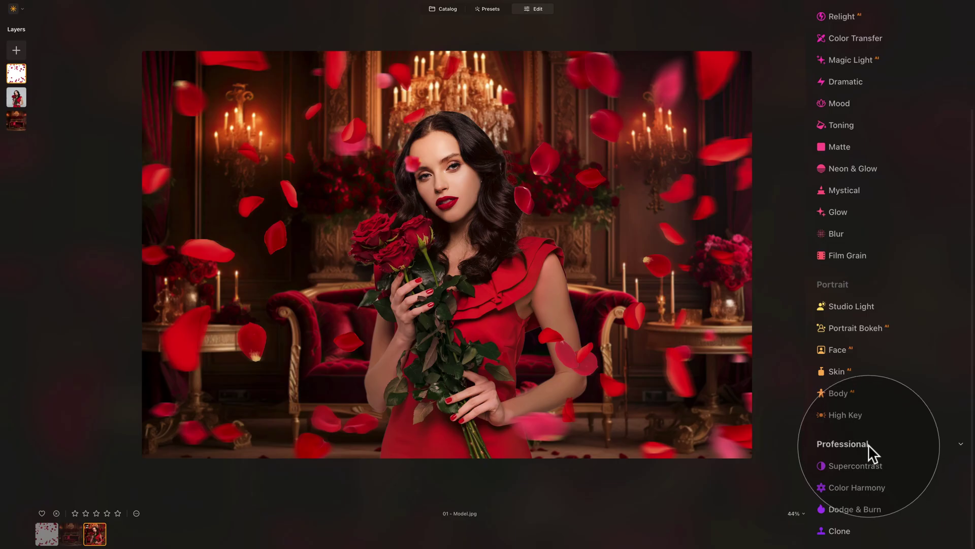
pyautogui.click(849, 532)
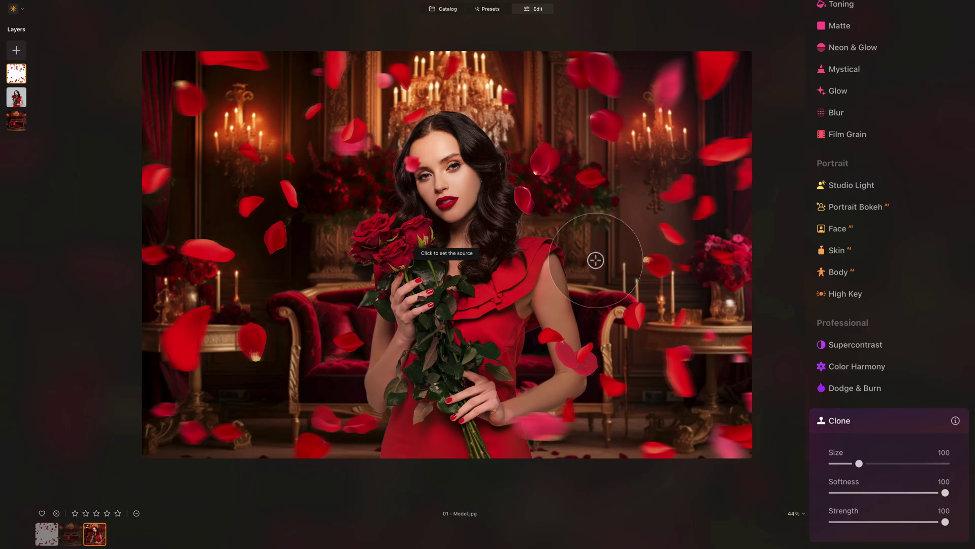
pyautogui.click(535, 172)
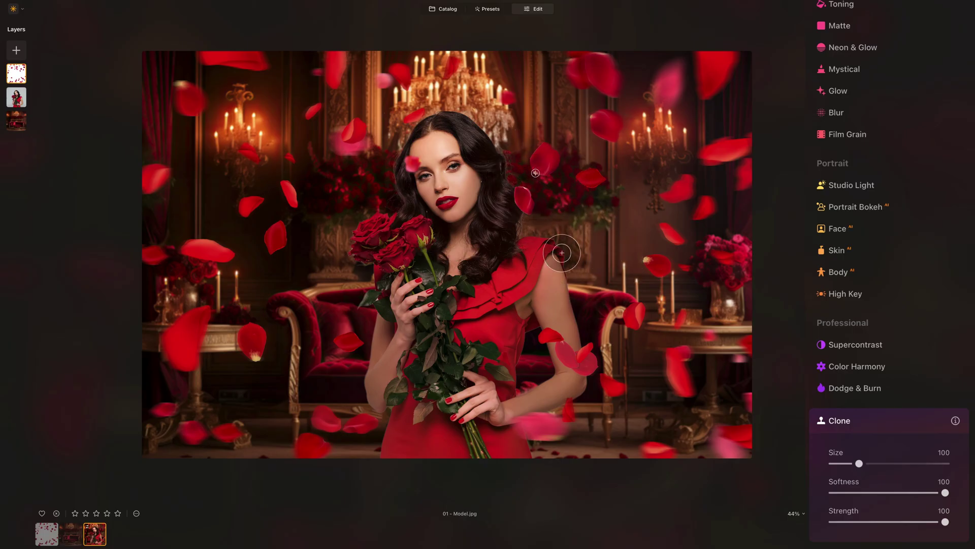
pyautogui.moveTo(565, 298); pyautogui.dragTo(548, 302)
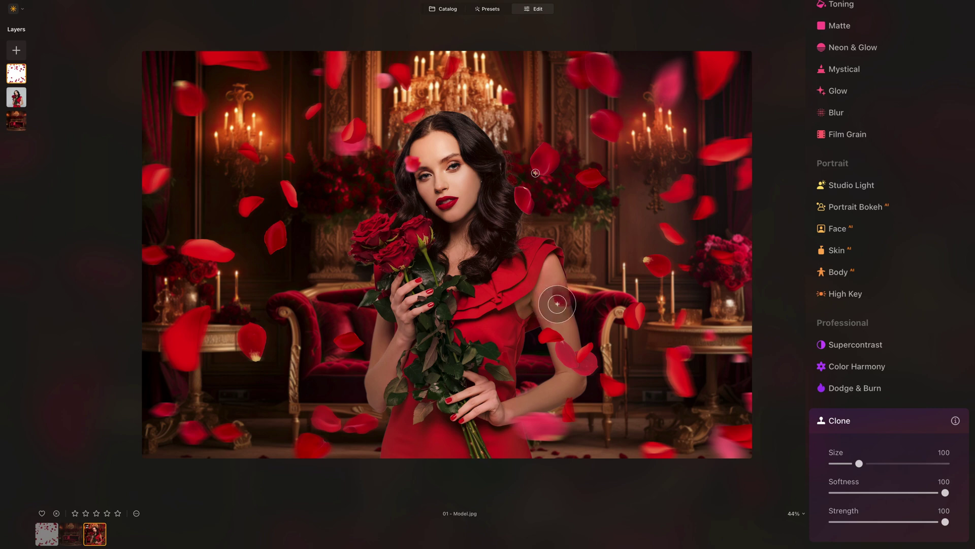
pyautogui.moveTo(859, 464); pyautogui.dragTo(854, 463)
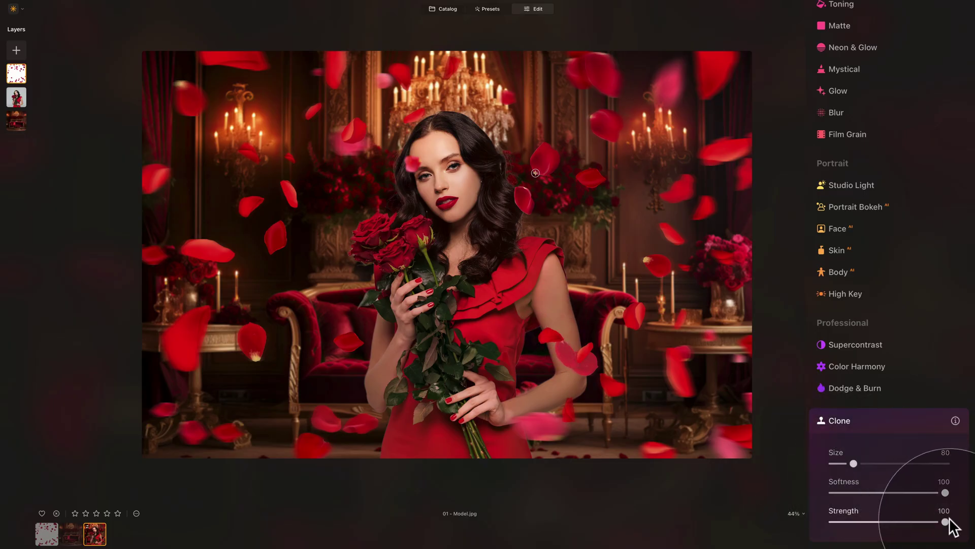
pyautogui.moveTo(945, 492); pyautogui.dragTo(912, 492)
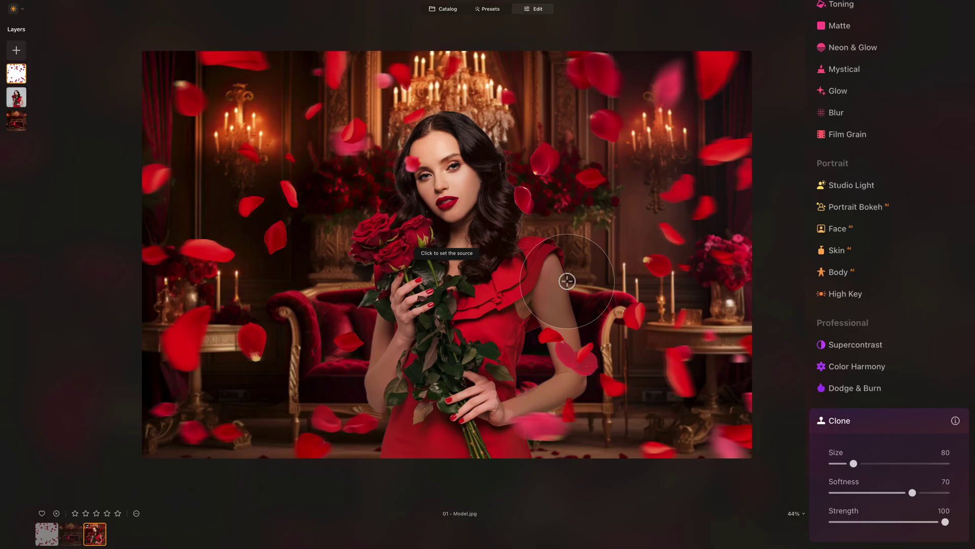
# Clone the petal beside the model's hair onto the outer edge of her upper arm with brush size 53.
pyautogui.click(549, 149)
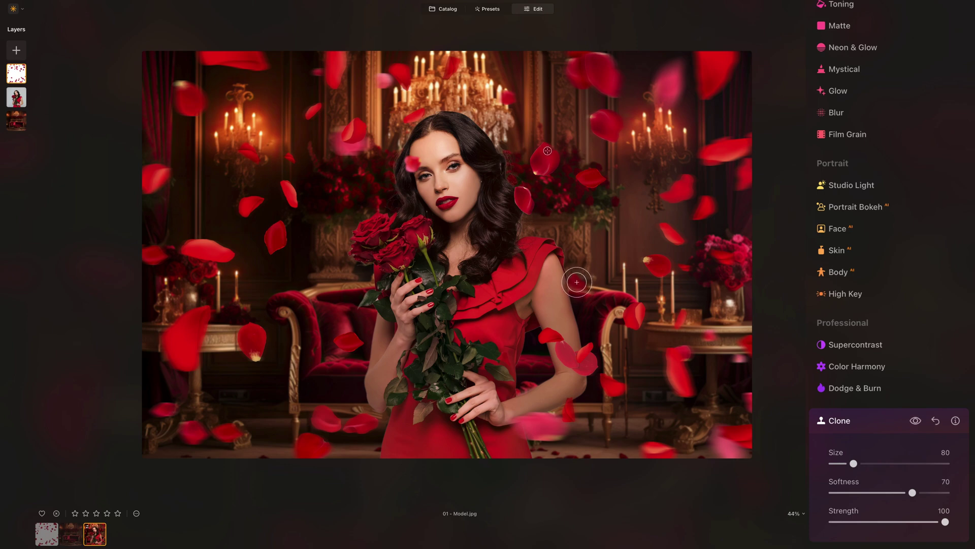
pyautogui.moveTo(853, 463)
pyautogui.mouseDown()
pyautogui.moveTo(839, 462)
pyautogui.moveTo(846, 463)
pyautogui.mouseUp()
pyautogui.moveTo(573, 297)
pyautogui.mouseDown()
pyautogui.moveTo(577, 278)
pyautogui.moveTo(584, 300)
pyautogui.moveTo(583, 288)
pyautogui.moveTo(679, 278)
pyautogui.moveTo(593, 301)
pyautogui.moveTo(568, 295)
pyautogui.moveTo(628, 278)
pyautogui.moveTo(610, 248)
pyautogui.mouseUp()
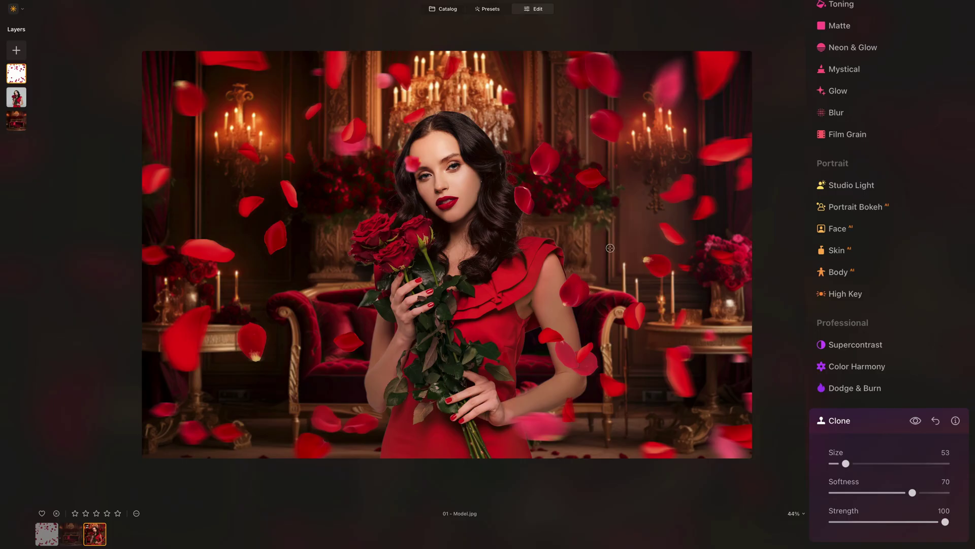
# Clone two more background petals, one onto the gap between dress and arm and one above the model's shoulder, and compare the result.
pyautogui.keyDown('alt'); pyautogui.click(605, 178); pyautogui.keyUp('alt')
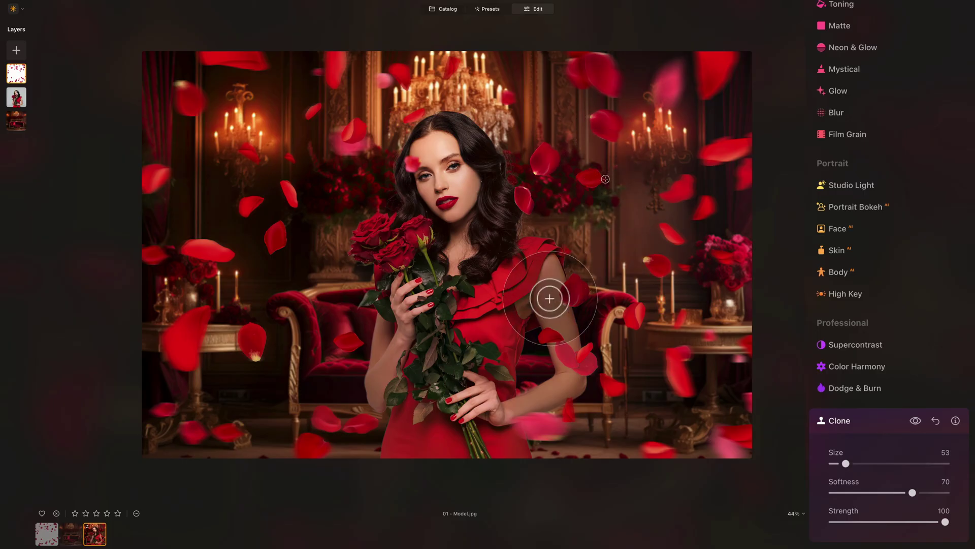
pyautogui.moveTo(539, 301)
pyautogui.mouseDown()
pyautogui.moveTo(512, 298)
pyautogui.moveTo(535, 303)
pyautogui.moveTo(525, 341)
pyautogui.moveTo(425, 343)
pyautogui.mouseUp()
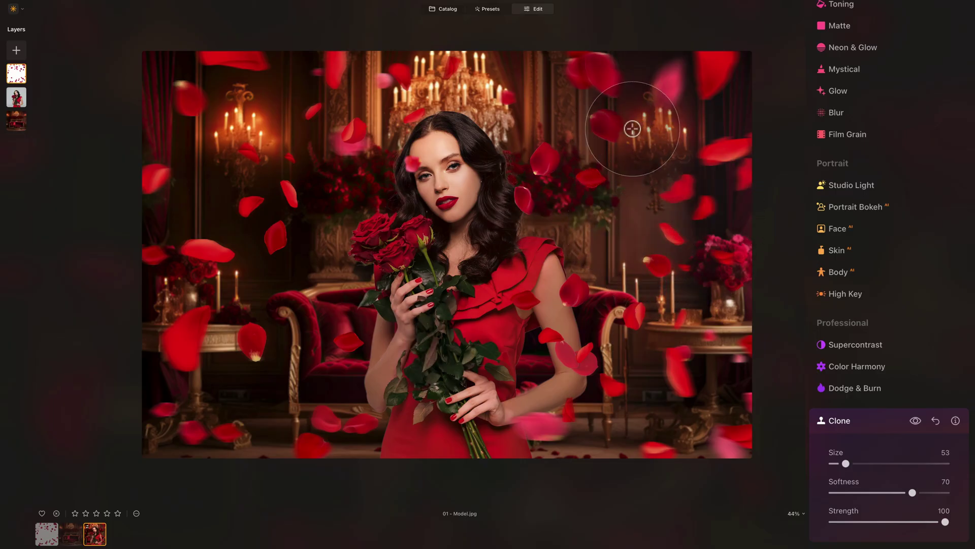
pyautogui.keyDown('alt'); pyautogui.click(590, 115); pyautogui.keyUp('alt')
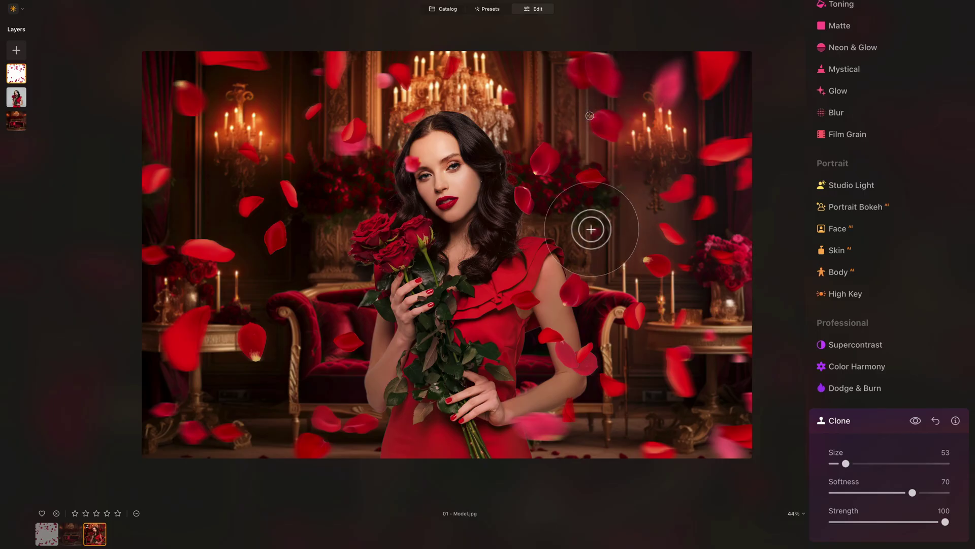
pyautogui.moveTo(585, 232)
pyautogui.mouseDown()
pyautogui.moveTo(601, 227)
pyautogui.moveTo(607, 239)
pyautogui.moveTo(612, 230)
pyautogui.moveTo(636, 318)
pyautogui.mouseUp()
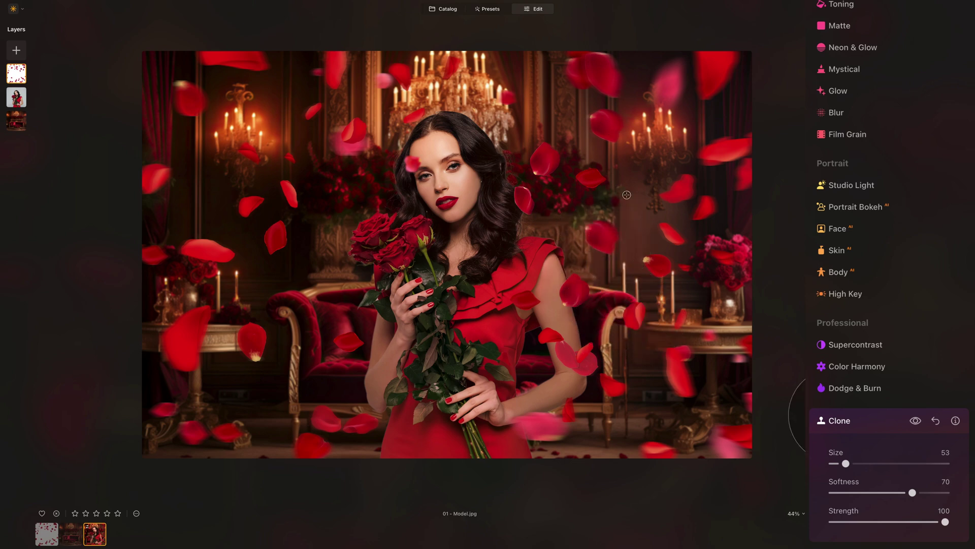
pyautogui.click(914, 420)
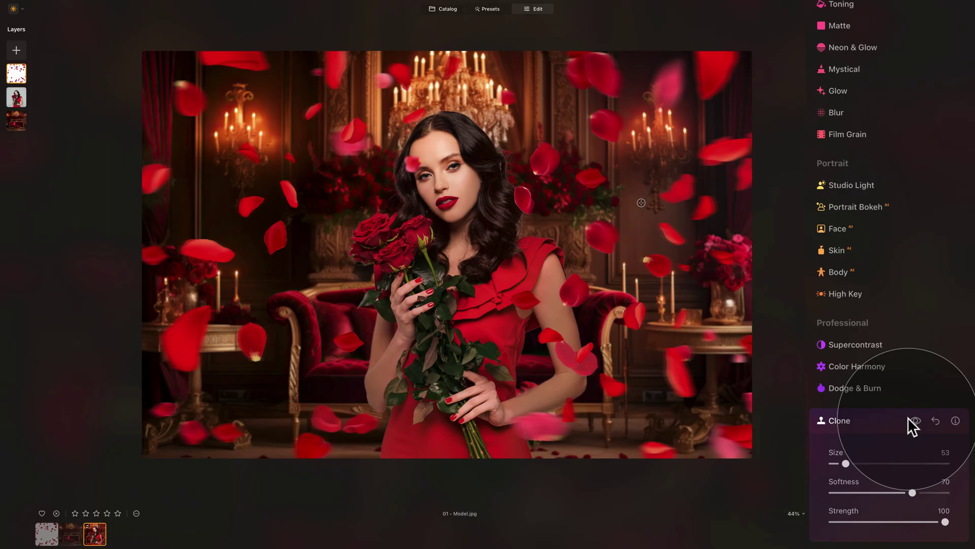
pyautogui.click(877, 420)
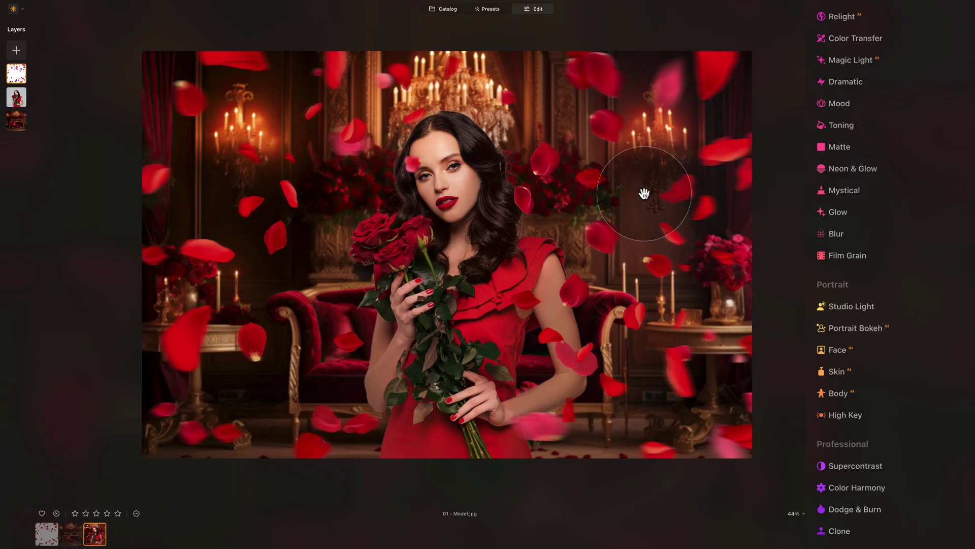
# Darken the petals layer's reds by setting the Red luminance in the Color tool's HSL adjustments to -31.
pyautogui.scroll(10, 858, 282)
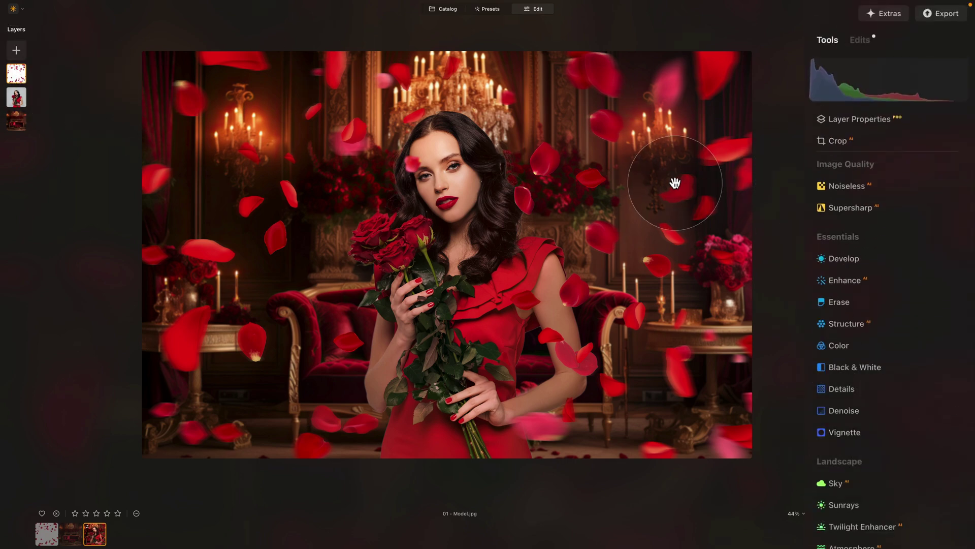
pyautogui.click(831, 346)
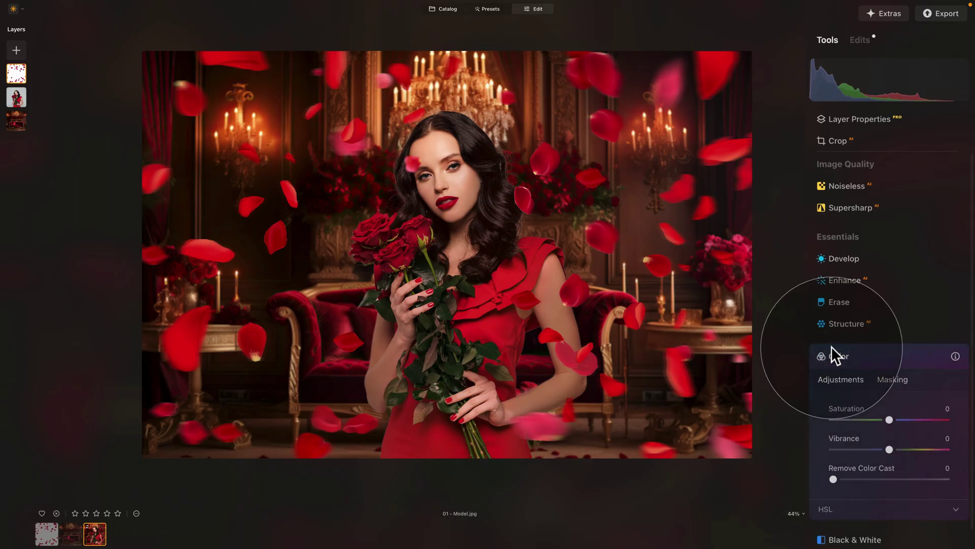
pyautogui.scroll(-5, 831, 346)
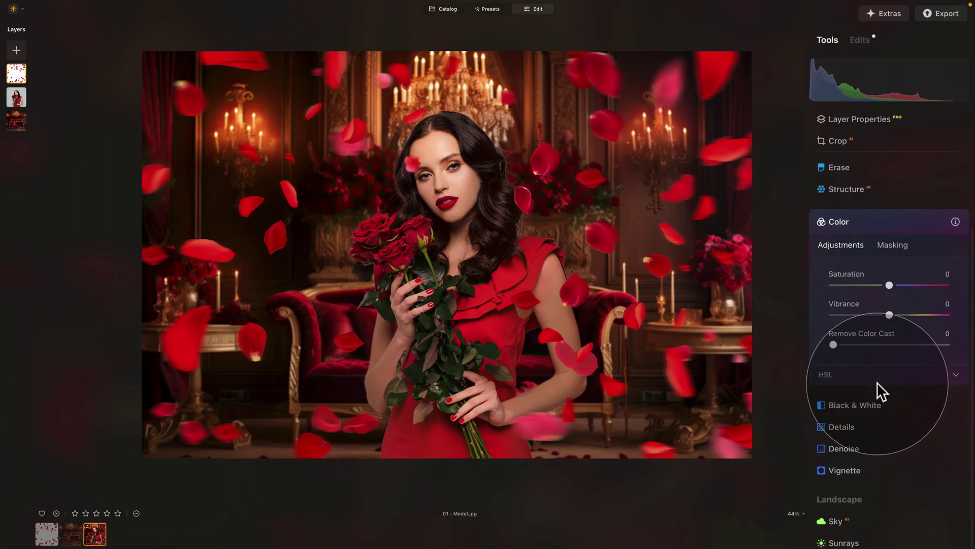
pyautogui.click(874, 379)
pyautogui.scroll(-5, 873, 376)
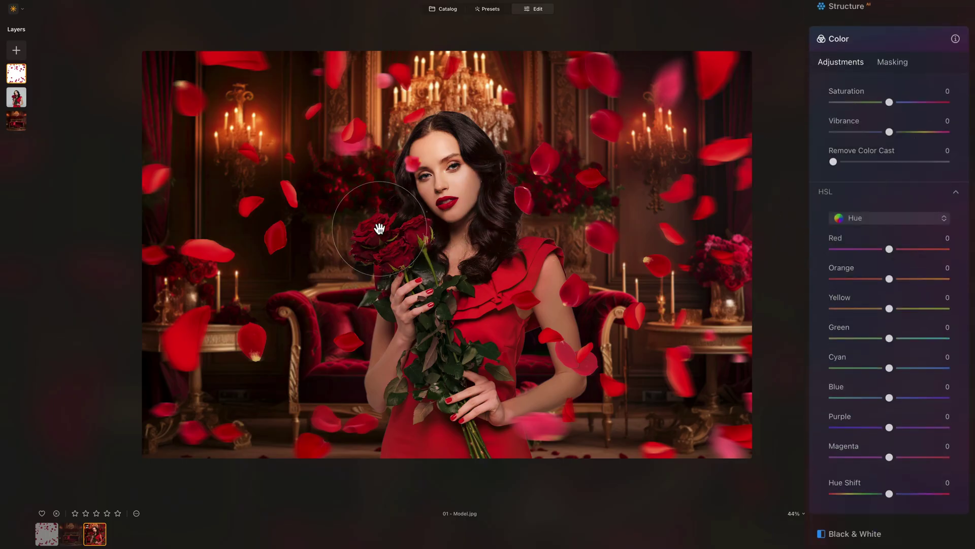
pyautogui.scroll(-1, 880, 188)
pyautogui.click(881, 197)
pyautogui.click(894, 242)
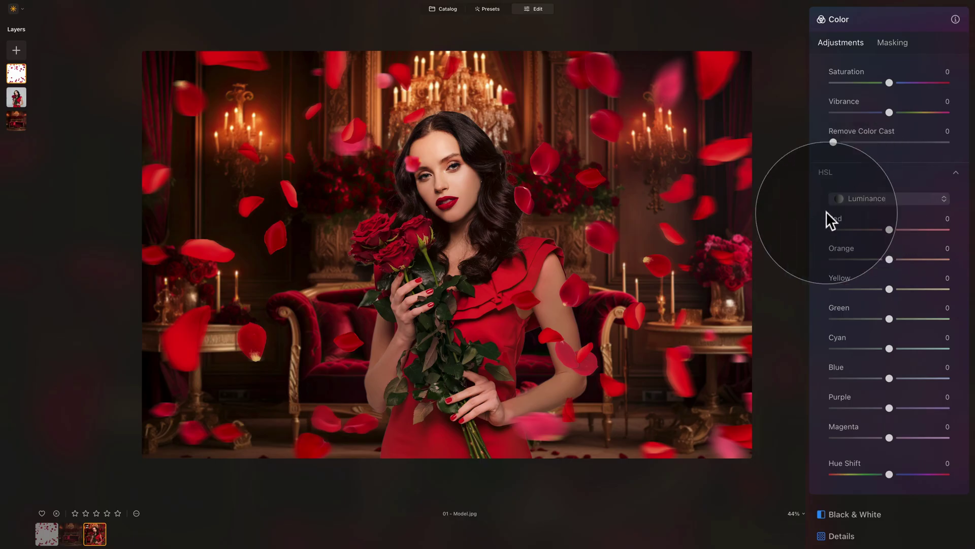
pyautogui.moveTo(889, 227); pyautogui.dragTo(872, 221)
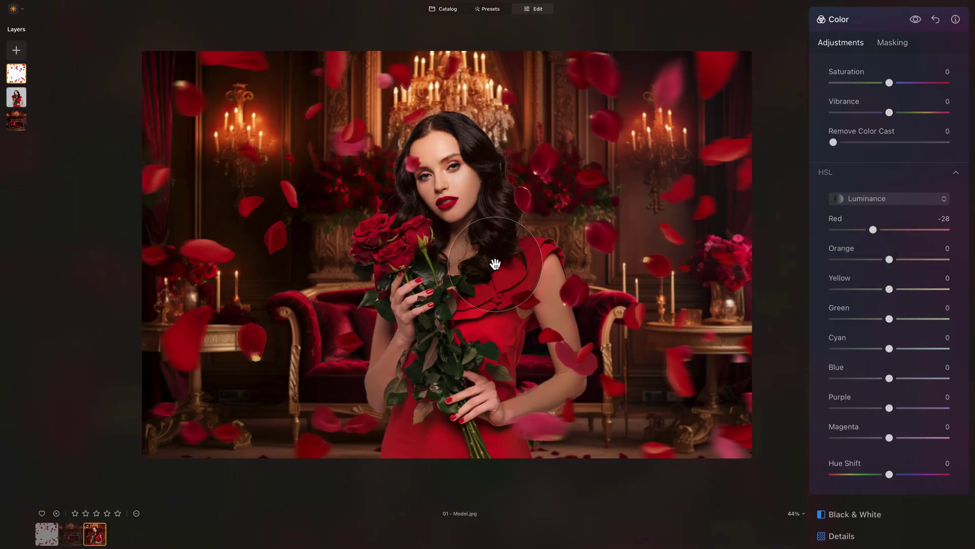
pyautogui.moveTo(870, 229); pyautogui.dragTo(872, 229)
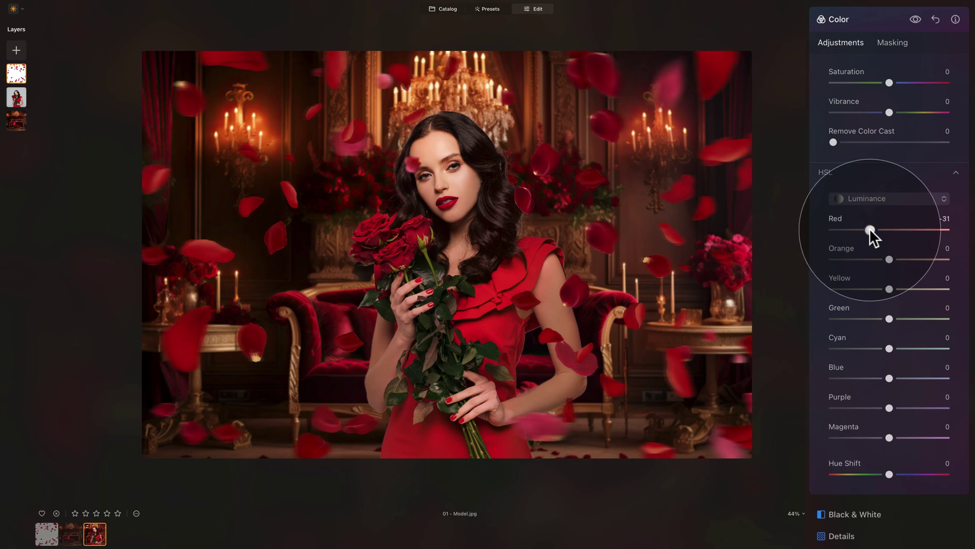
# Set the petals layer's Red saturation to 15 and Red hue to -10 in the HSL adjustments.
pyautogui.click(888, 197)
pyautogui.click(889, 228)
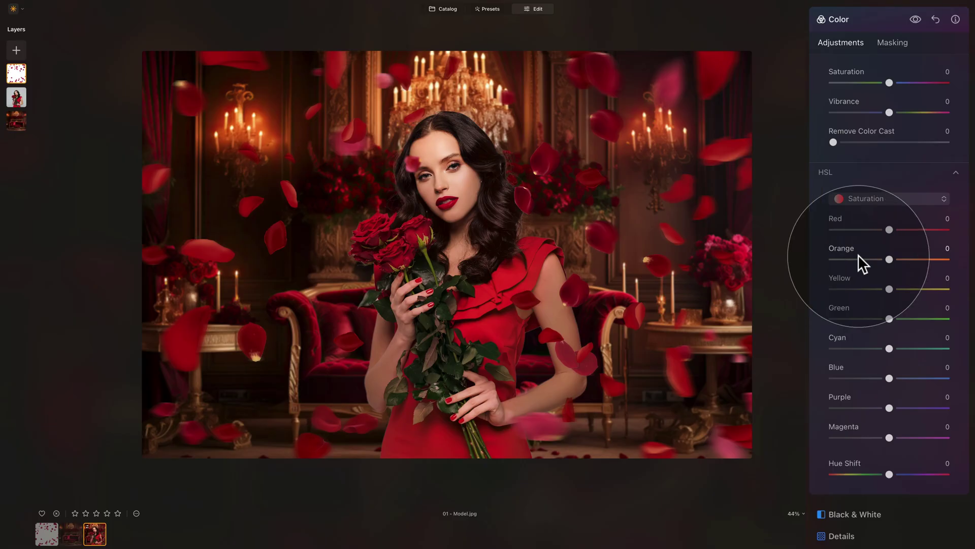
pyautogui.moveTo(889, 227); pyautogui.dragTo(899, 228)
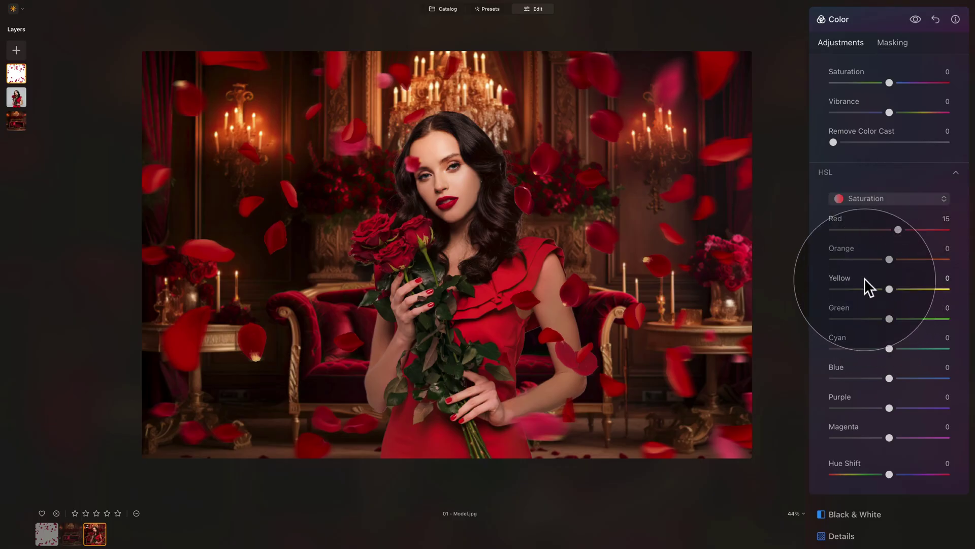
pyautogui.click(861, 199)
pyautogui.click(865, 215)
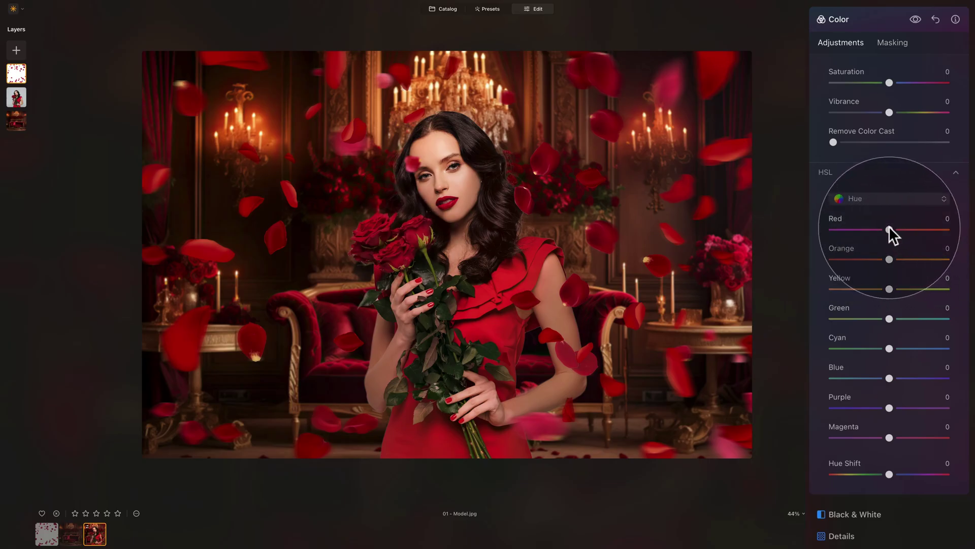
pyautogui.moveTo(888, 226)
pyautogui.mouseDown()
pyautogui.moveTo(873, 224)
pyautogui.moveTo(913, 228)
pyautogui.moveTo(884, 228)
pyautogui.mouseUp()
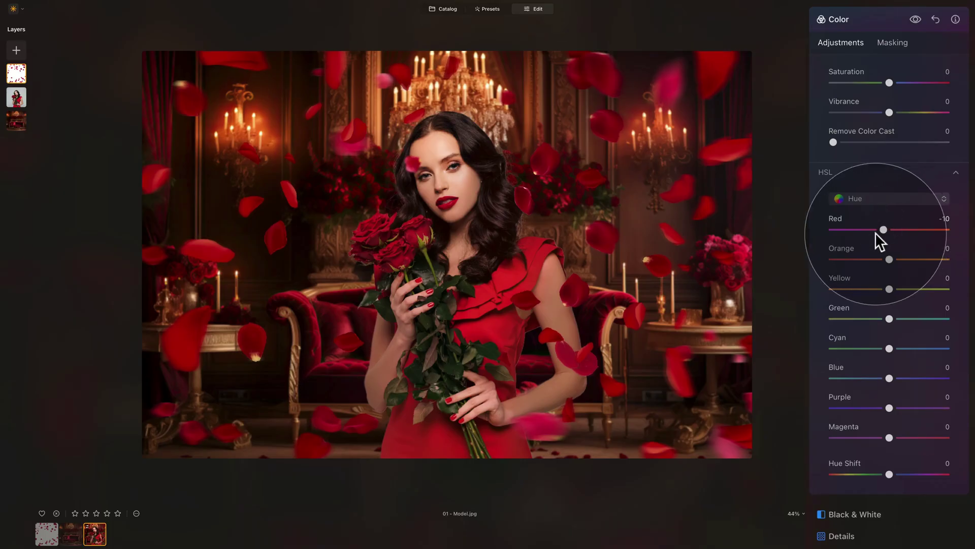
# Compare the petals layer with and without its Color adjustments and close the Color tool.
pyautogui.click(918, 18)
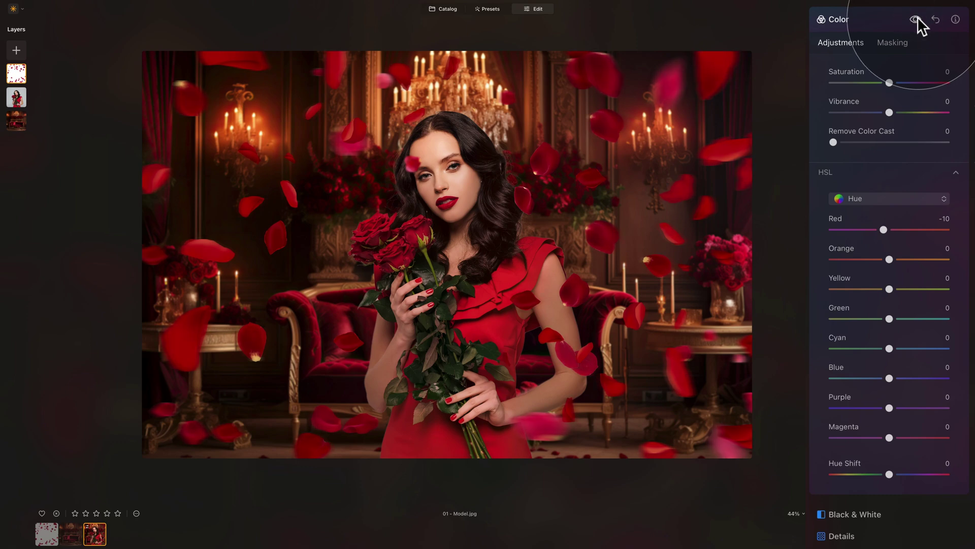
pyautogui.click(867, 20)
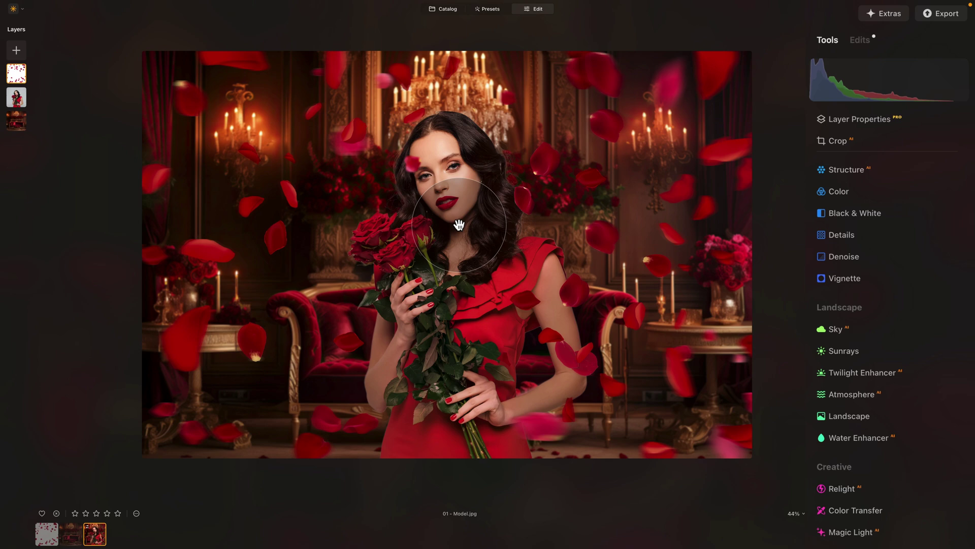
# Start exporting the composite to the E146 - Rose Petals folder under the name Mid Edit.
pyautogui.rightClick(459, 135)
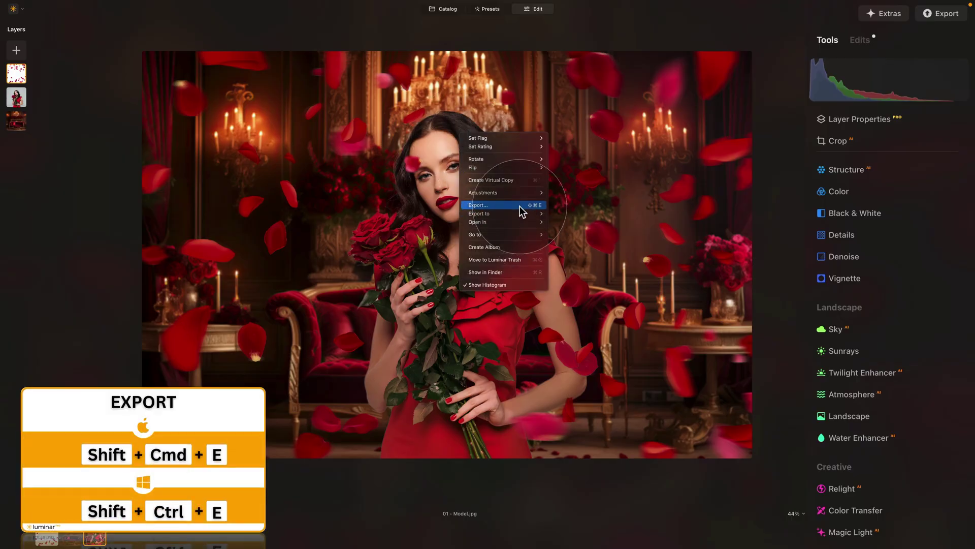
pyautogui.click(520, 205)
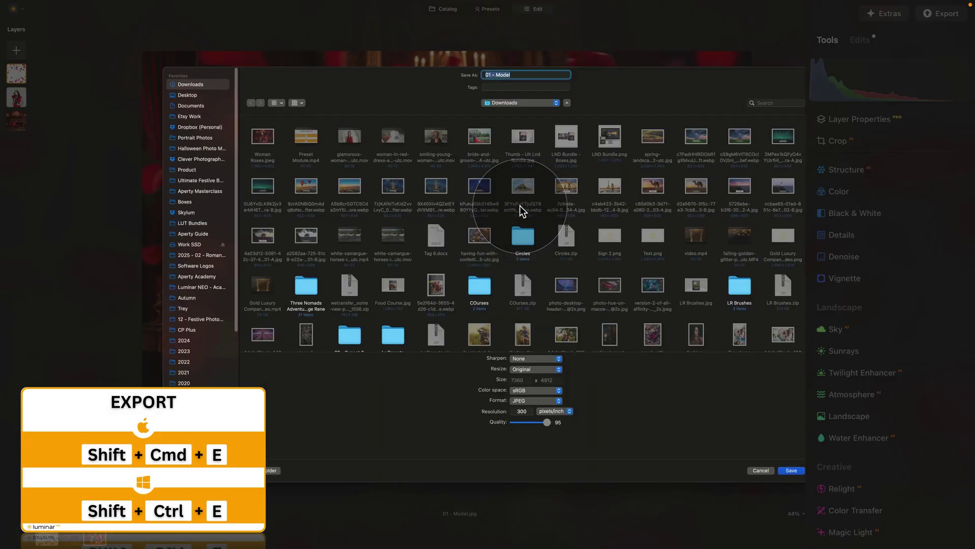
pyautogui.click(217, 287)
pyautogui.doubleClick(262, 135)
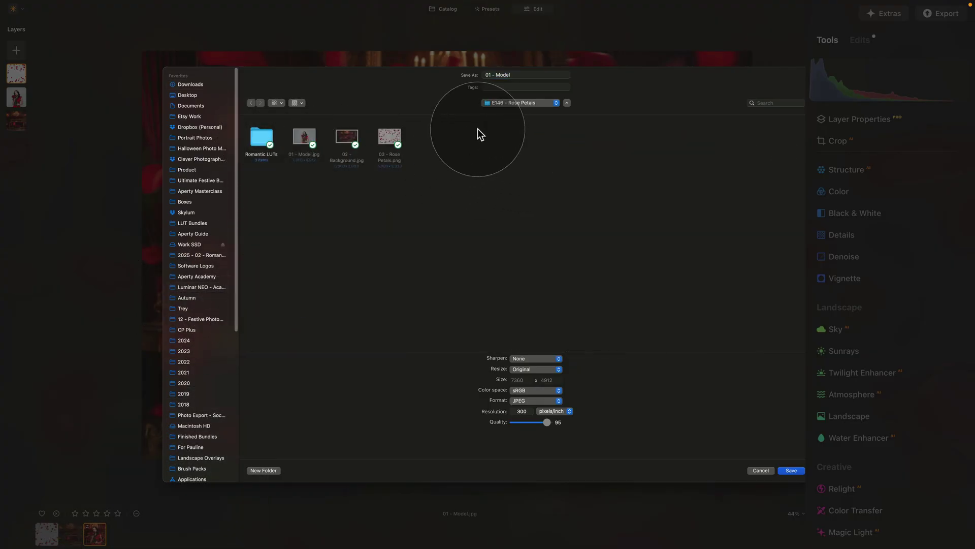
pyautogui.click(514, 75)
pyautogui.write('Mid Edit')
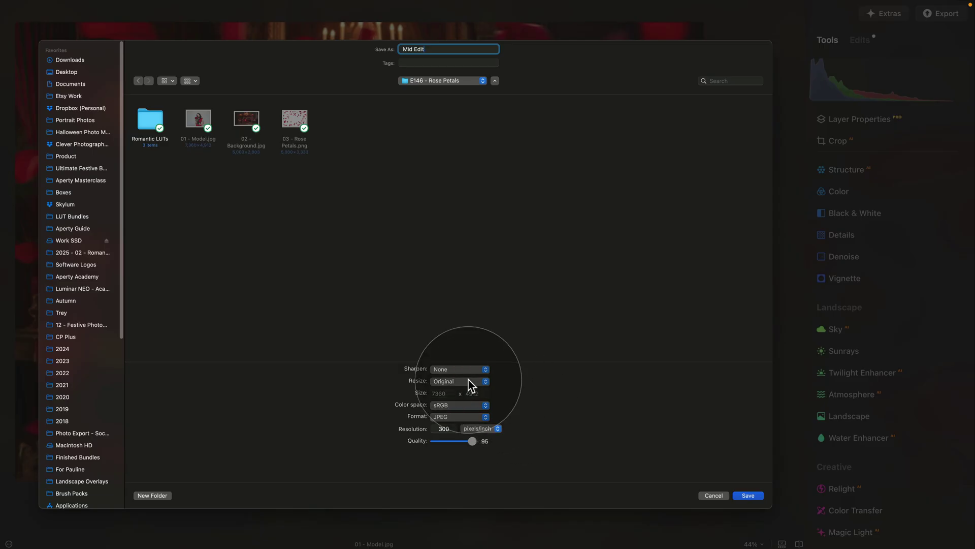
# Set the export format to TIFF, keeping sharpening at None, the size at Original and the color space at sRGB.
pyautogui.click(460, 417)
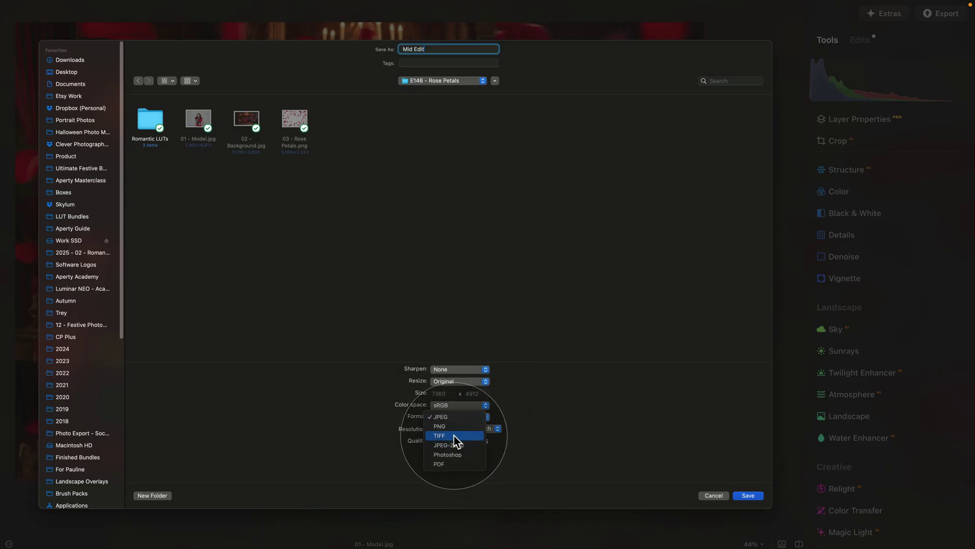
pyautogui.click(453, 435)
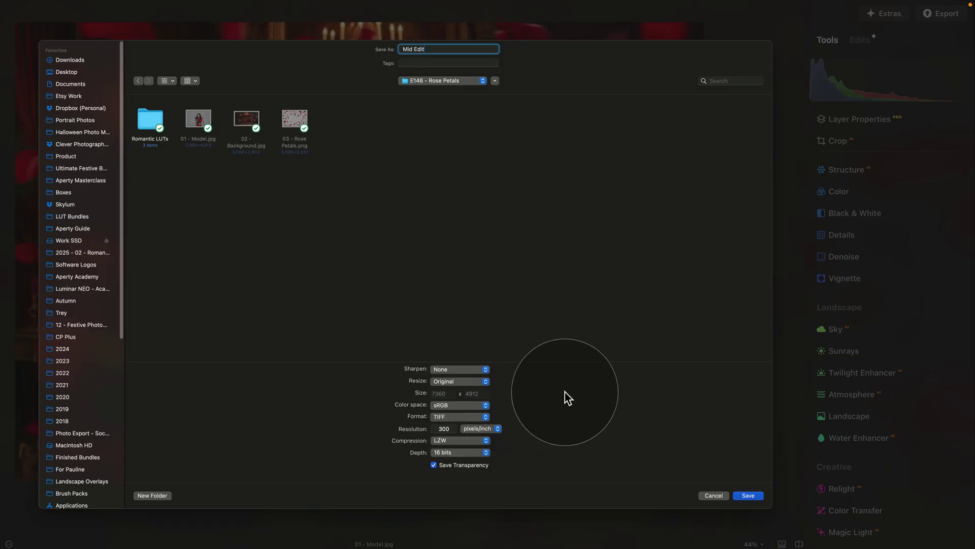
pyautogui.click(474, 370)
pyautogui.click(474, 370)
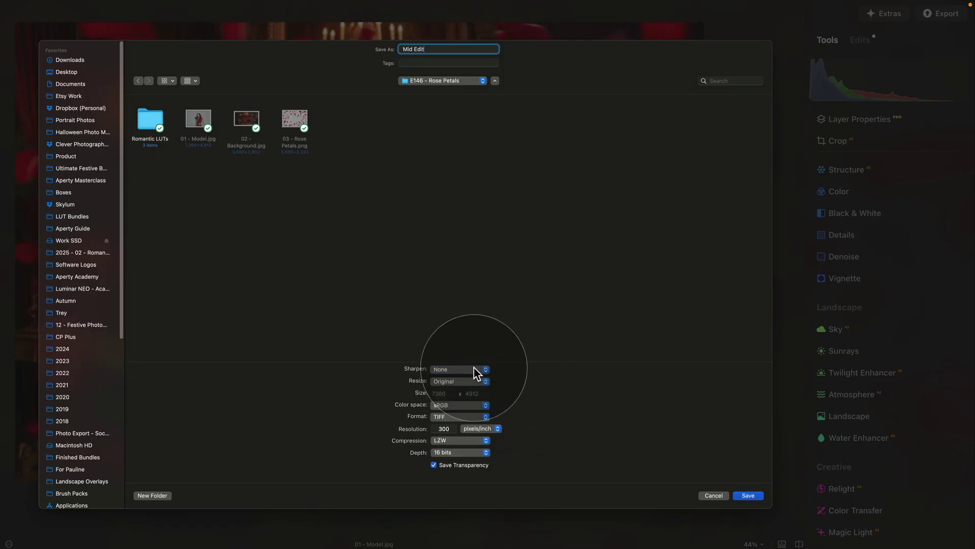
pyautogui.click(462, 382)
pyautogui.click(461, 380)
pyautogui.click(454, 404)
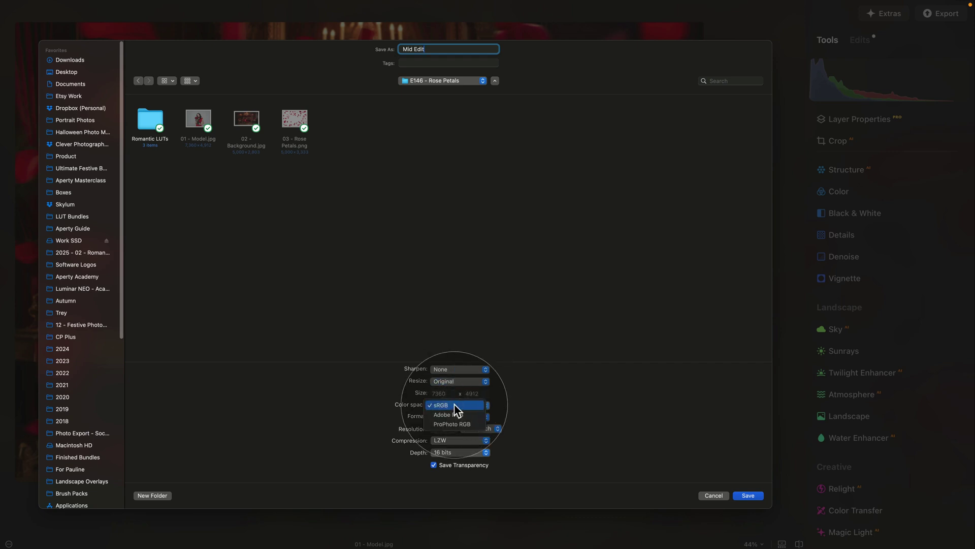
pyautogui.click(542, 417)
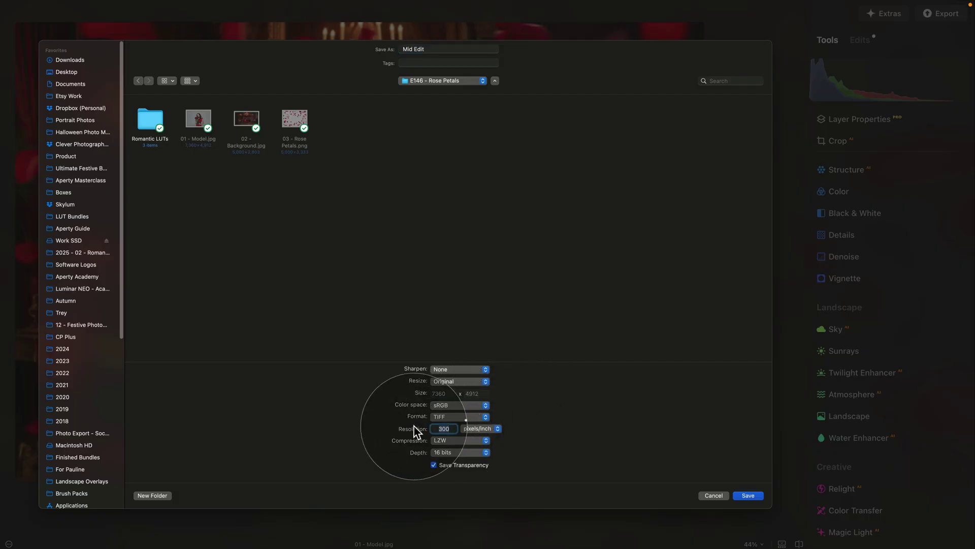
# Keep 300 pixels/inch, LZW compression and 16-bit depth, turn off Save Transparency, and save the exported file.
pyautogui.click(430, 429)
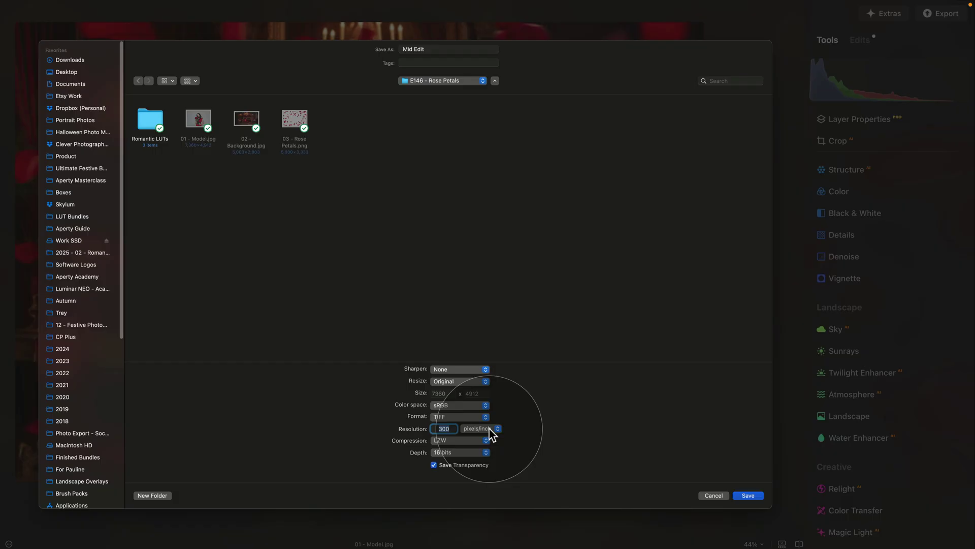
pyautogui.click(454, 441)
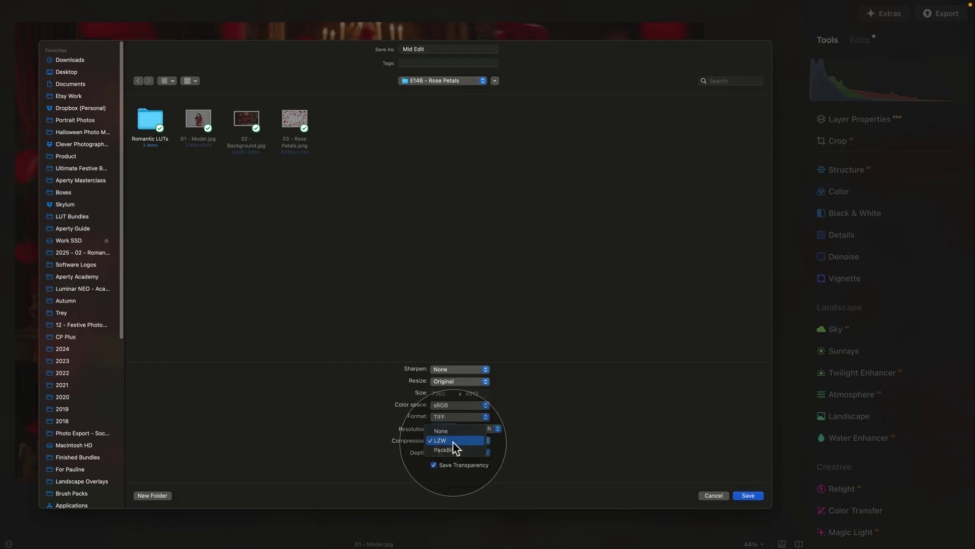
pyautogui.click(449, 432)
pyautogui.click(467, 441)
pyautogui.click(474, 450)
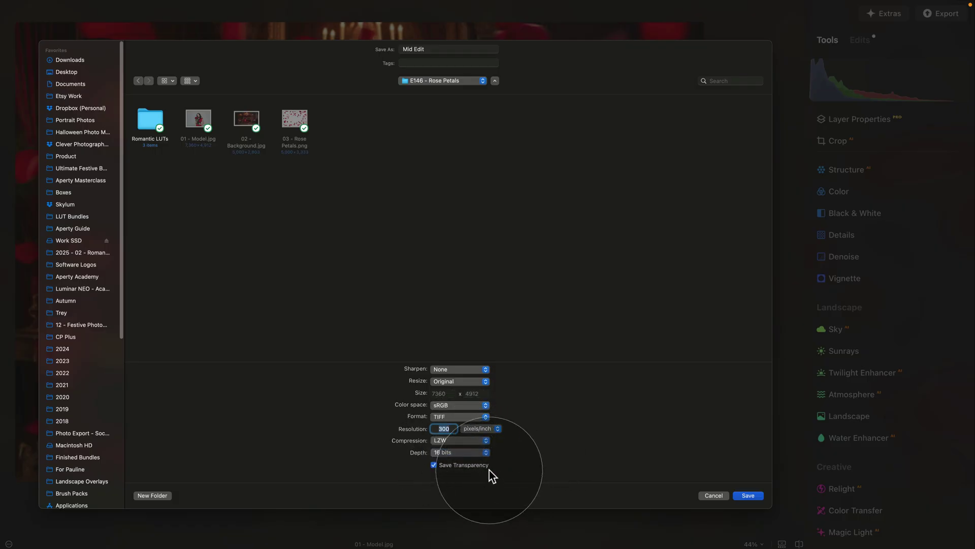
pyautogui.click(434, 465)
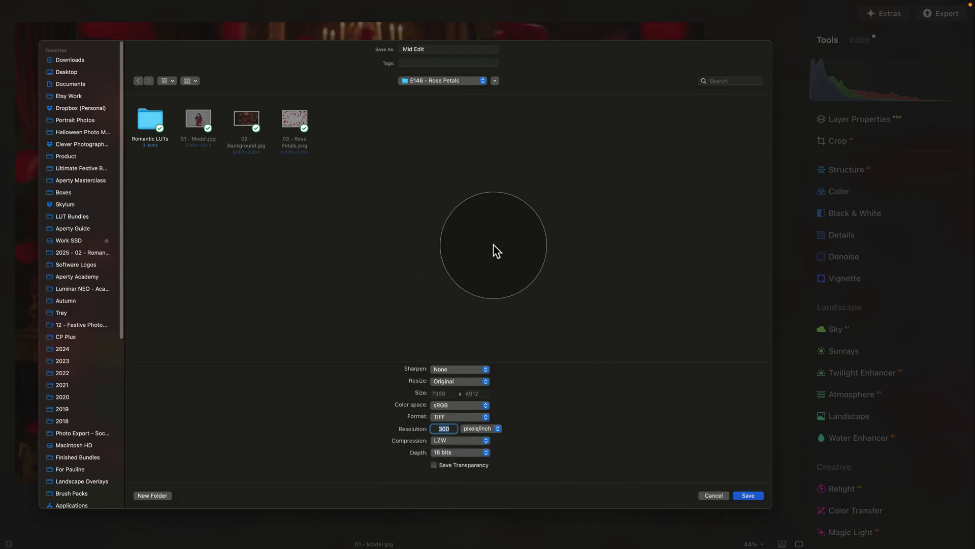
pyautogui.click(749, 499)
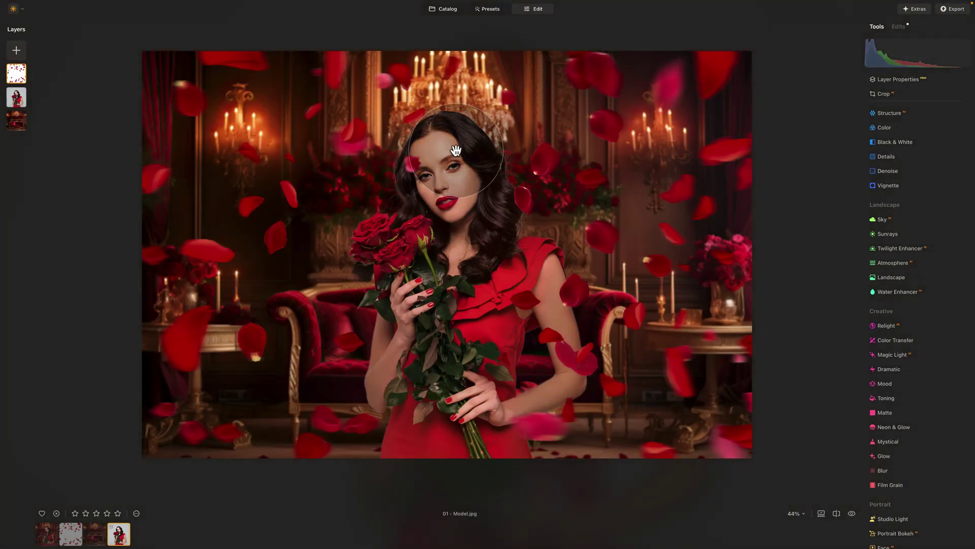
# Select the exported Mid Edit image in the catalog and open it for editing.
pyautogui.click(443, 9)
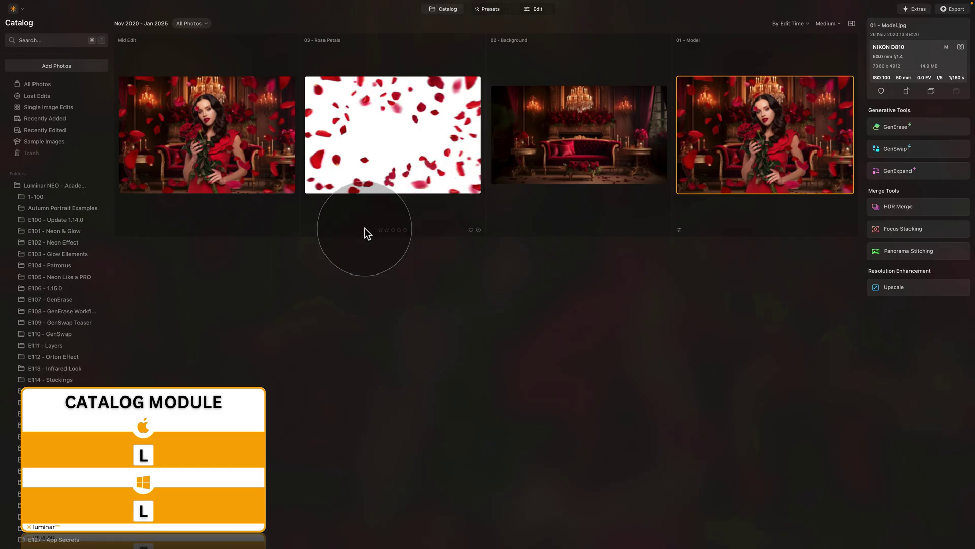
pyautogui.click(235, 150)
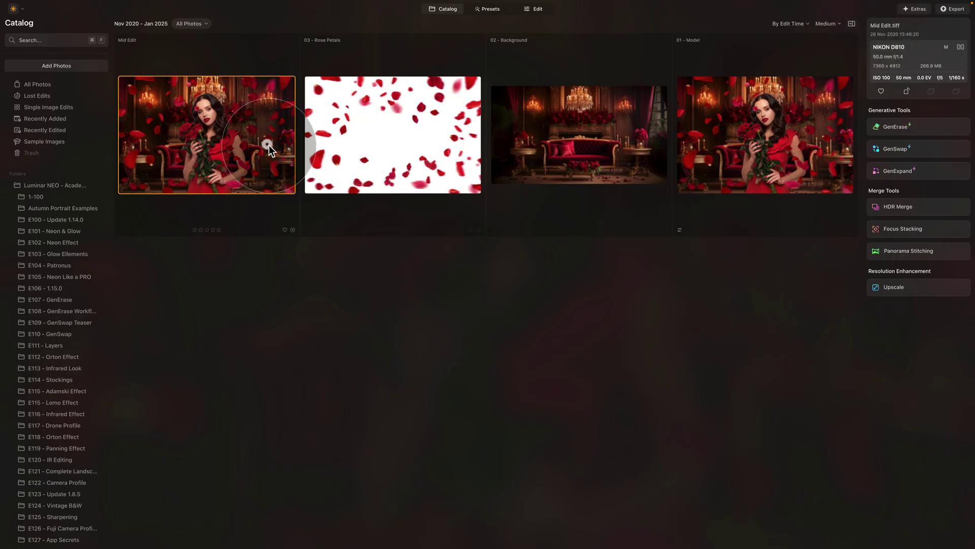
pyautogui.click(538, 9)
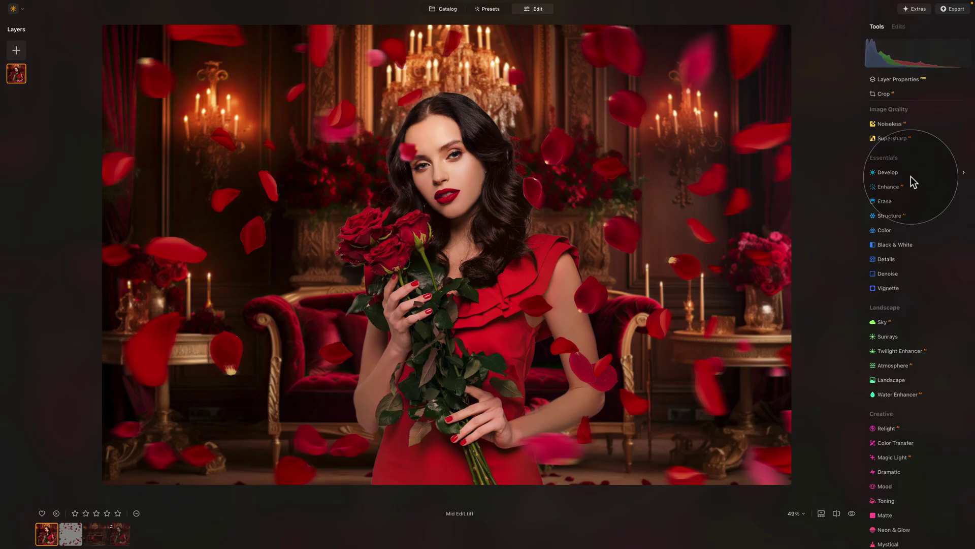
# Import all three LUT files from the Romantic LUTs folder as custom LUTs in the Mood tool.
pyautogui.scroll(-5, 910, 175)
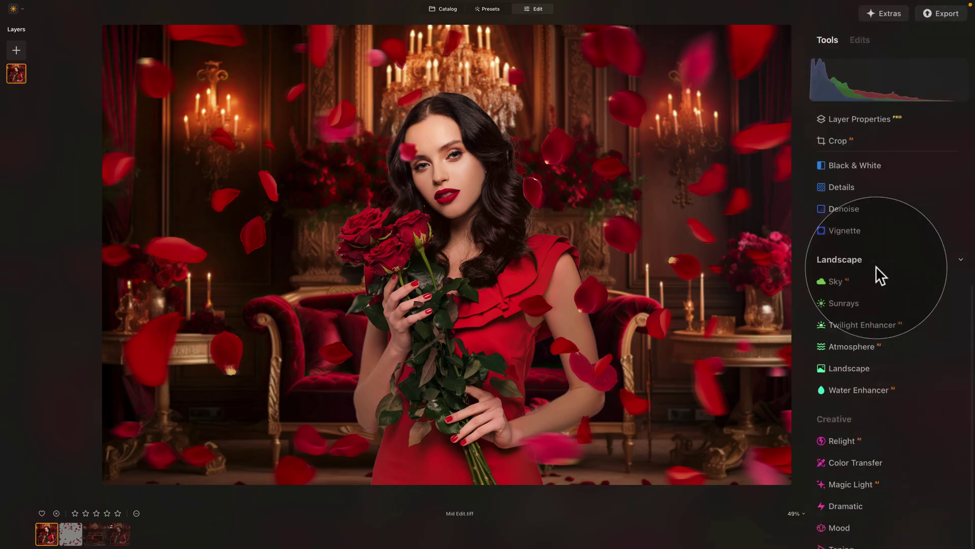
pyautogui.scroll(-2, 876, 270)
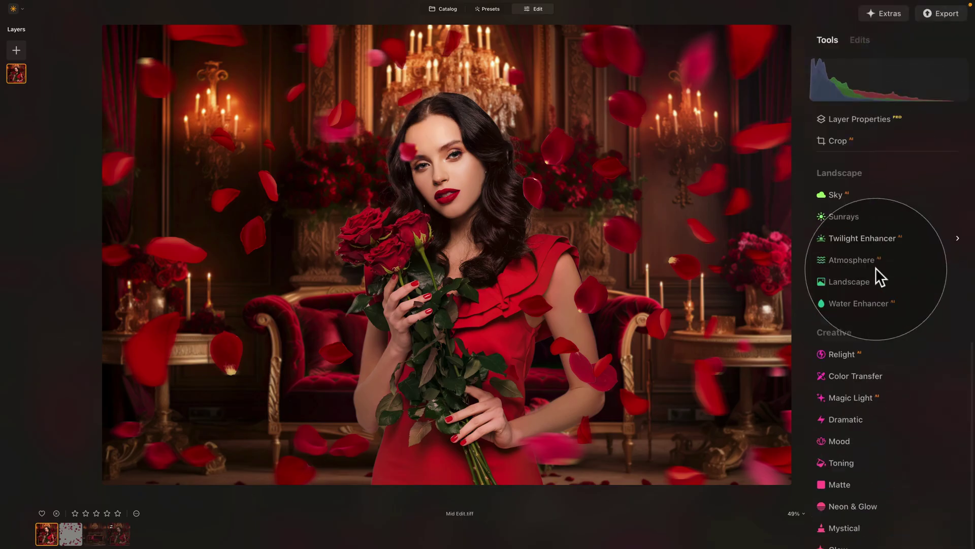
pyautogui.click(846, 439)
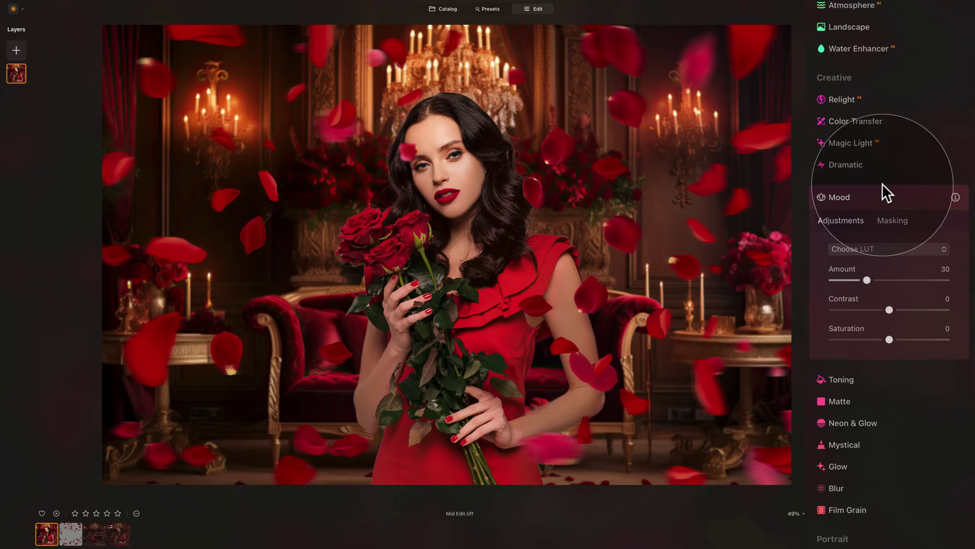
pyautogui.click(902, 247)
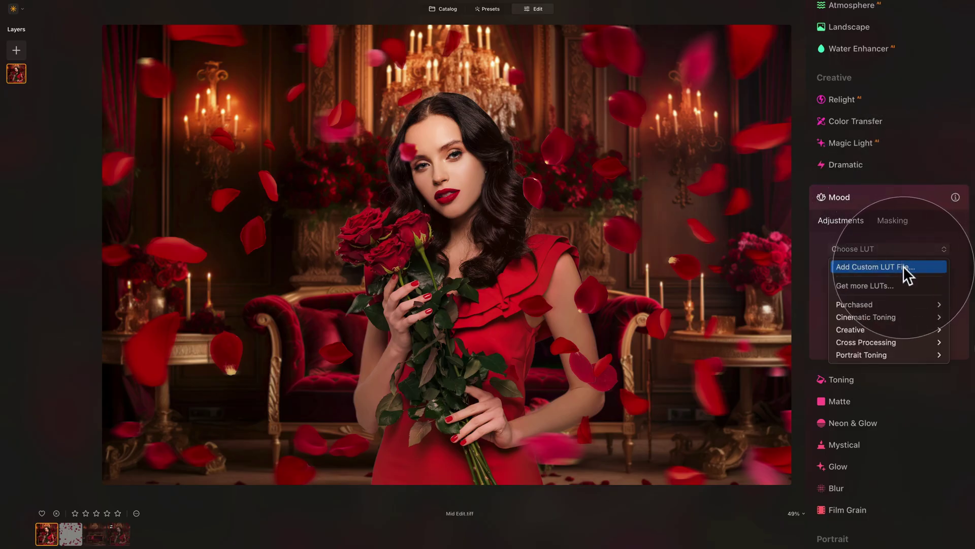
pyautogui.click(904, 267)
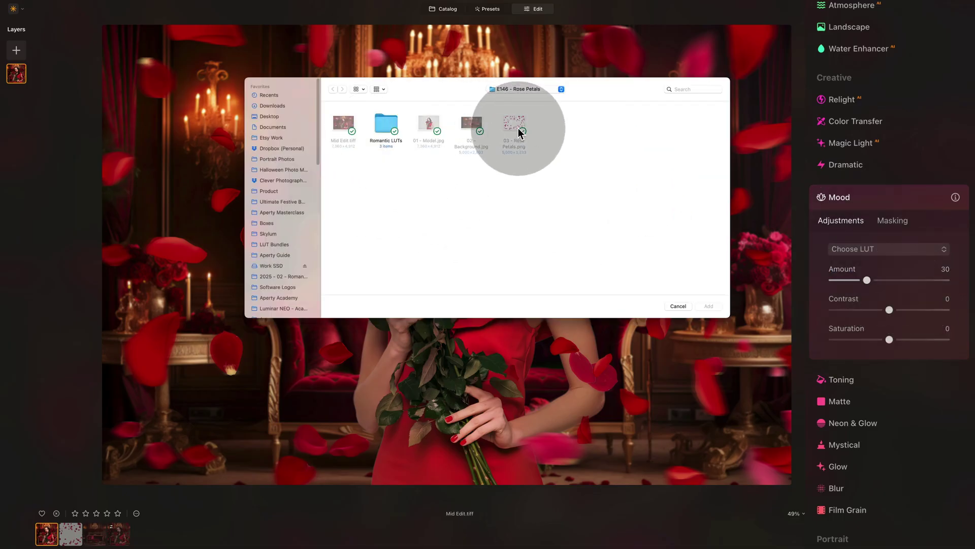
pyautogui.click(388, 121)
pyautogui.doubleClick(389, 120)
pyautogui.press('super+a')
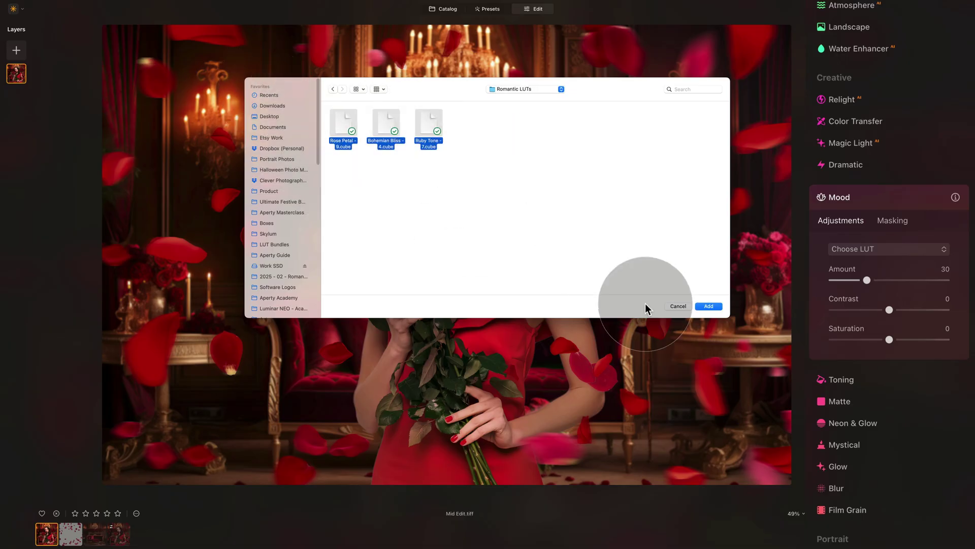
pyautogui.click(705, 306)
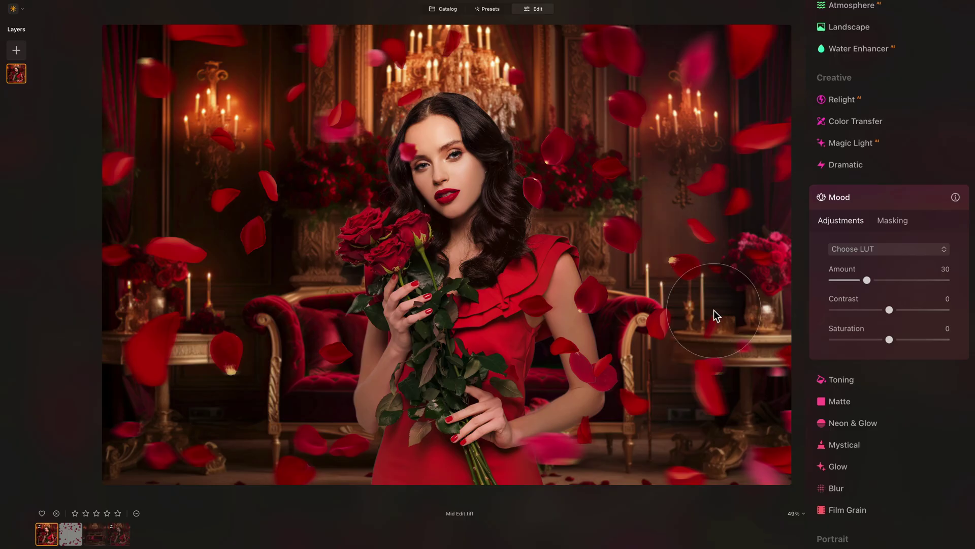
# Try out the imported custom LUTs in the Mood tool with a raised amount.
pyautogui.click(865, 250)
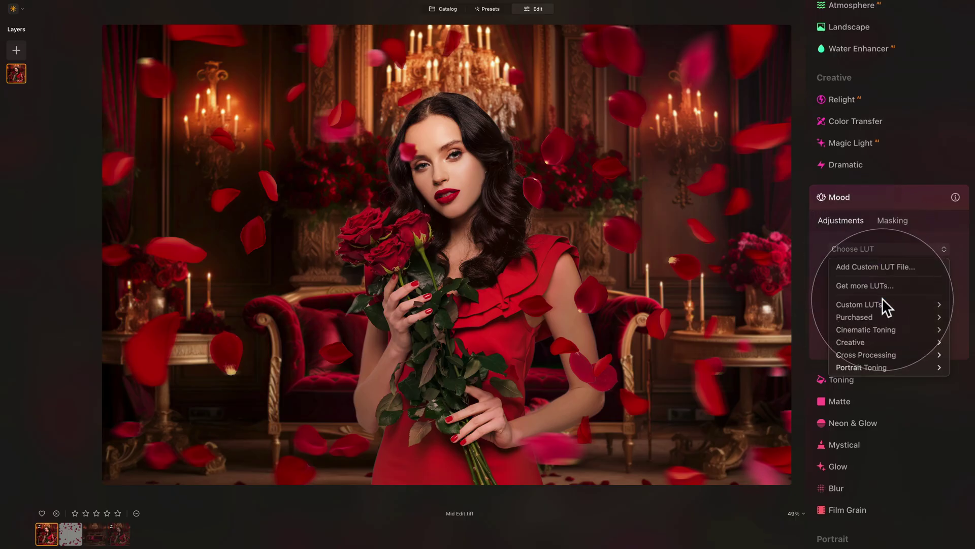
pyautogui.moveTo(884, 302)
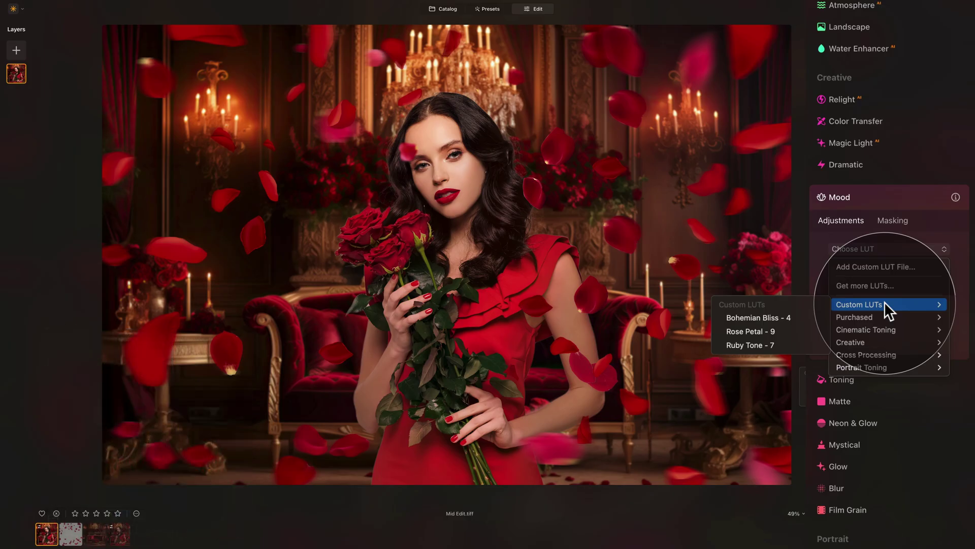
pyautogui.click(802, 320)
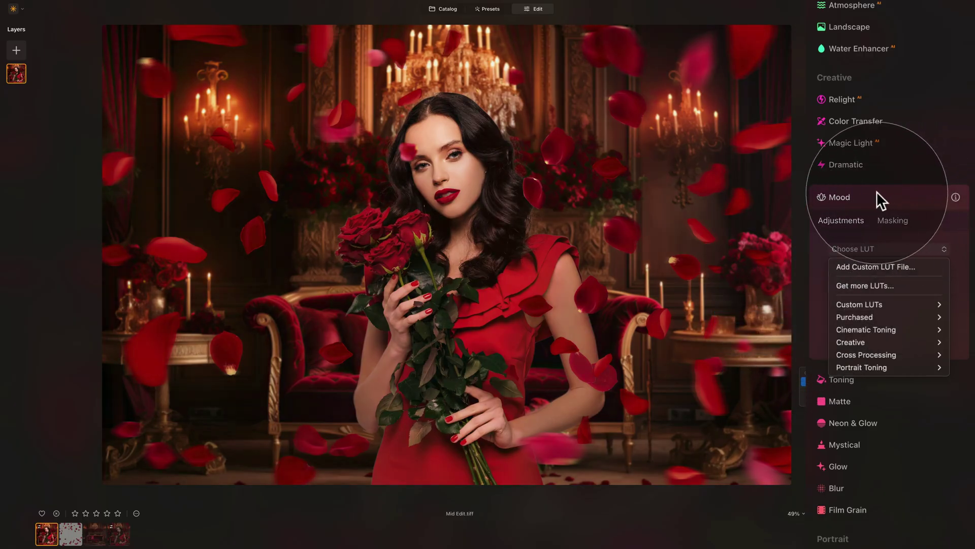
pyautogui.moveTo(867, 278); pyautogui.dragTo(914, 279)
# Apply the custom LUT Rose Petal - 9 with an amount of 40, compare before and after, and close Mood.
pyautogui.click(885, 246)
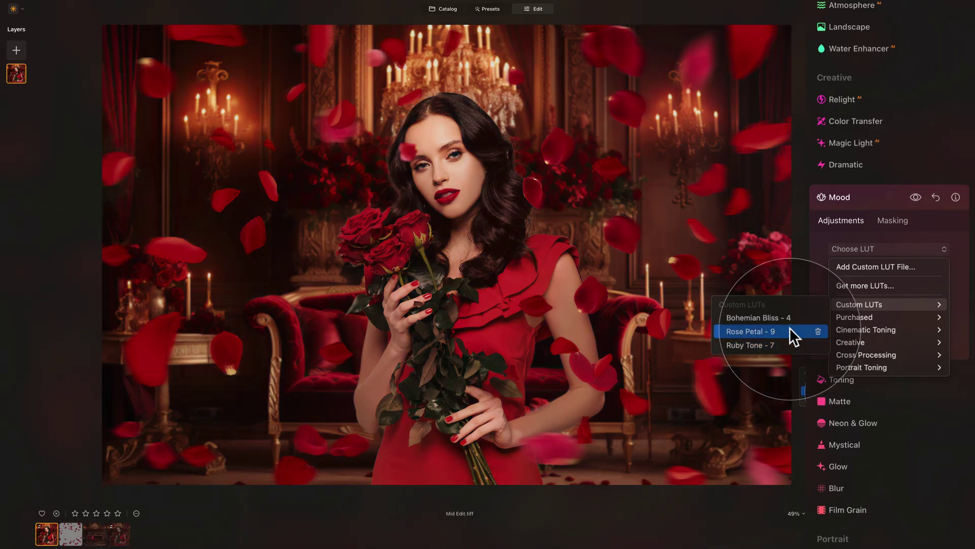
pyautogui.click(789, 330)
pyautogui.moveTo(911, 280); pyautogui.dragTo(874, 279)
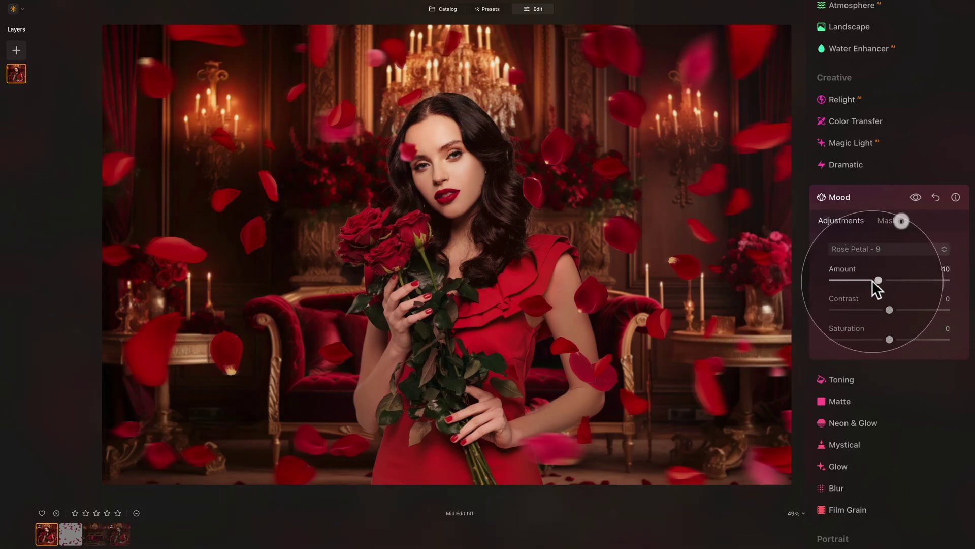
pyautogui.click(915, 197)
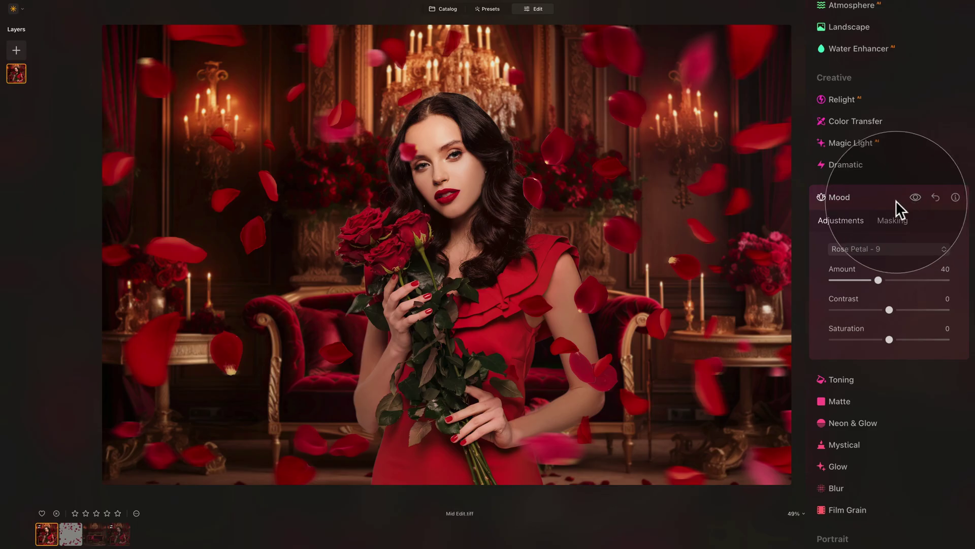
pyautogui.click(895, 200)
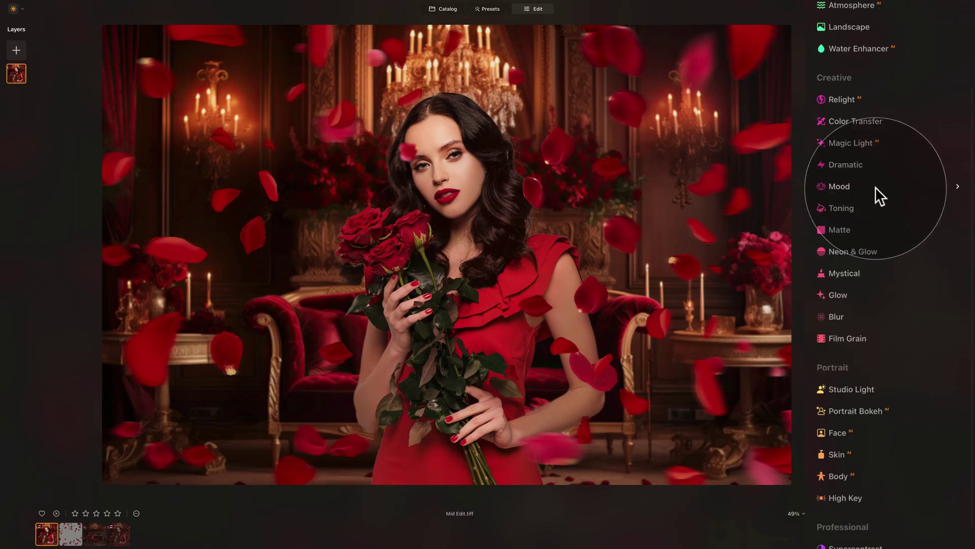
# Darken the edges of the image with the Vignette tool at an amount of -57, and close the tool.
pyautogui.scroll(5, 876, 187)
pyautogui.click(847, 74)
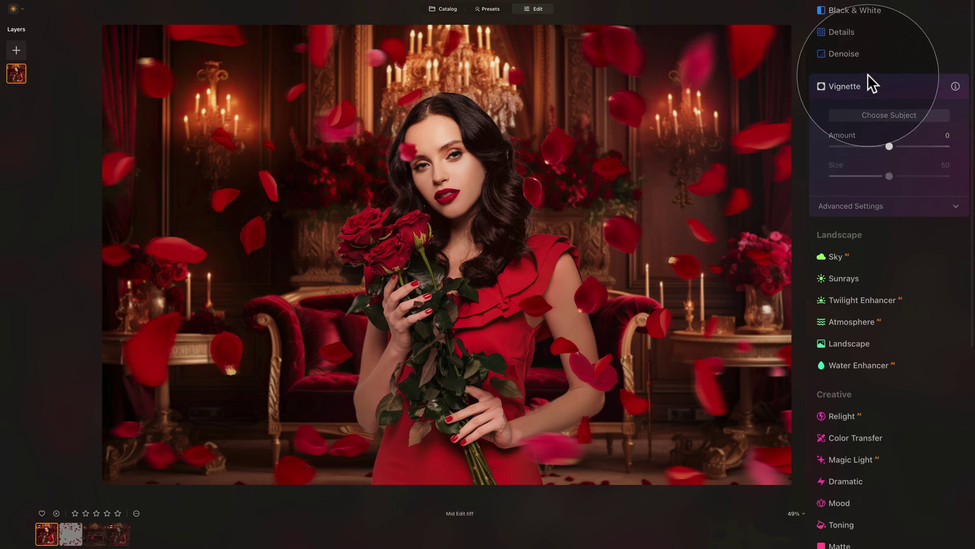
pyautogui.scroll(3, 849, 71)
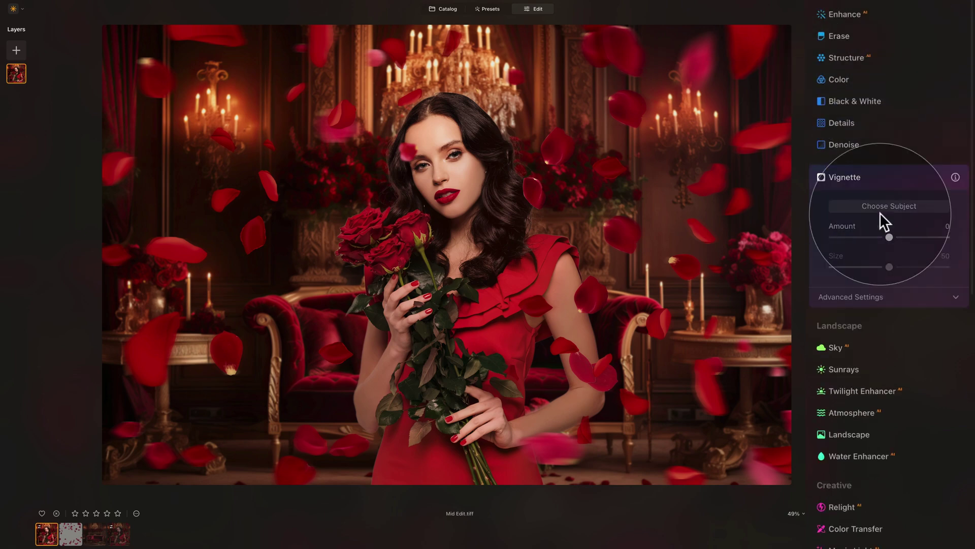
pyautogui.moveTo(889, 237); pyautogui.dragTo(853, 230)
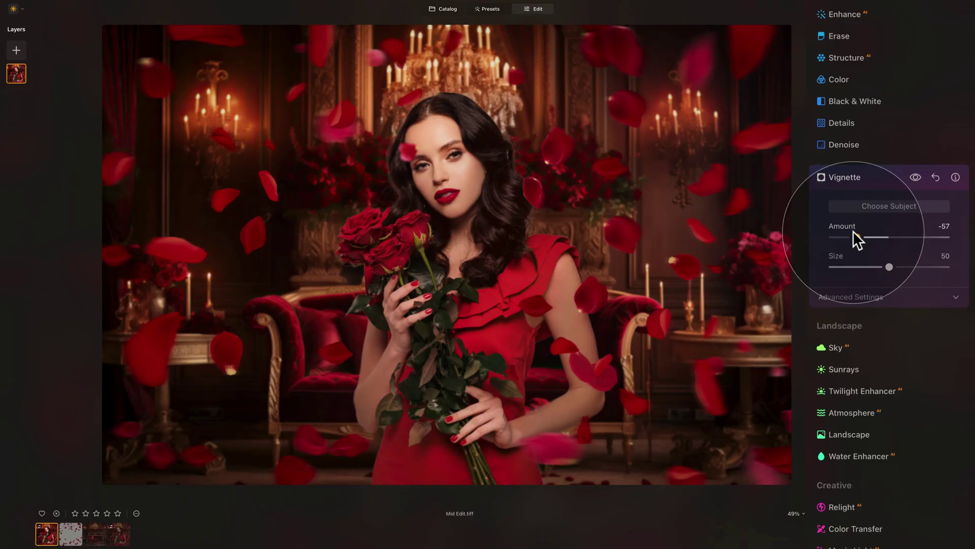
pyautogui.click(851, 174)
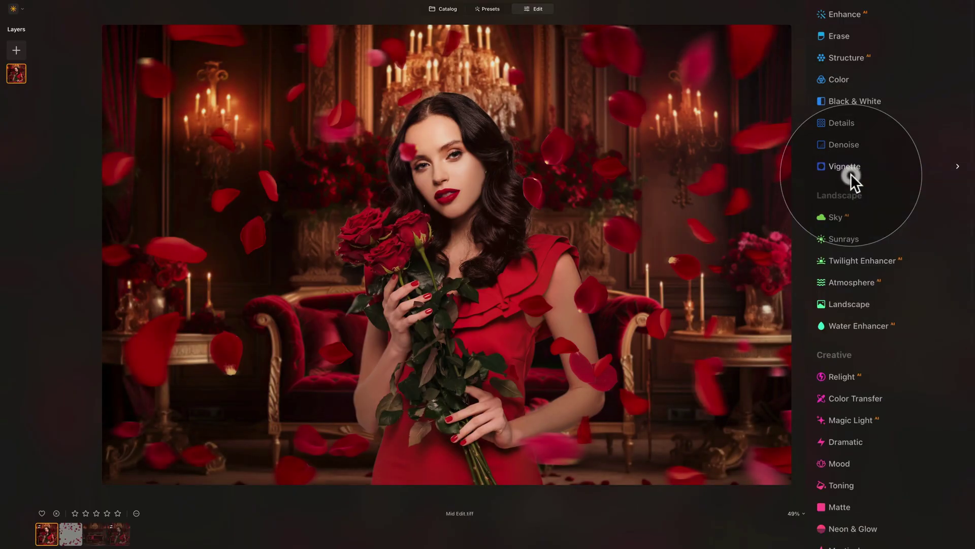
# Apply the Mystical effect to the image with an amount of 30.
pyautogui.scroll(-4, 867, 126)
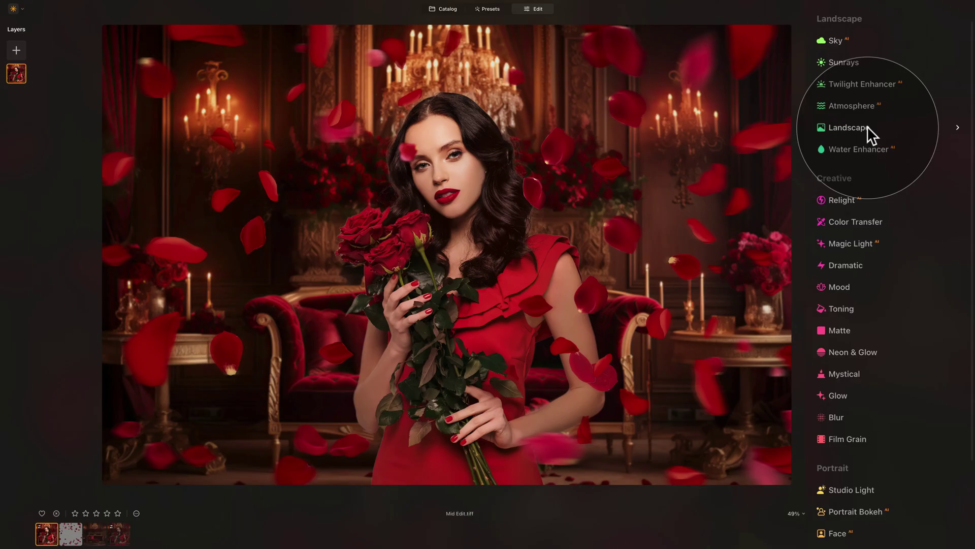
pyautogui.scroll(-1, 867, 127)
pyautogui.click(843, 353)
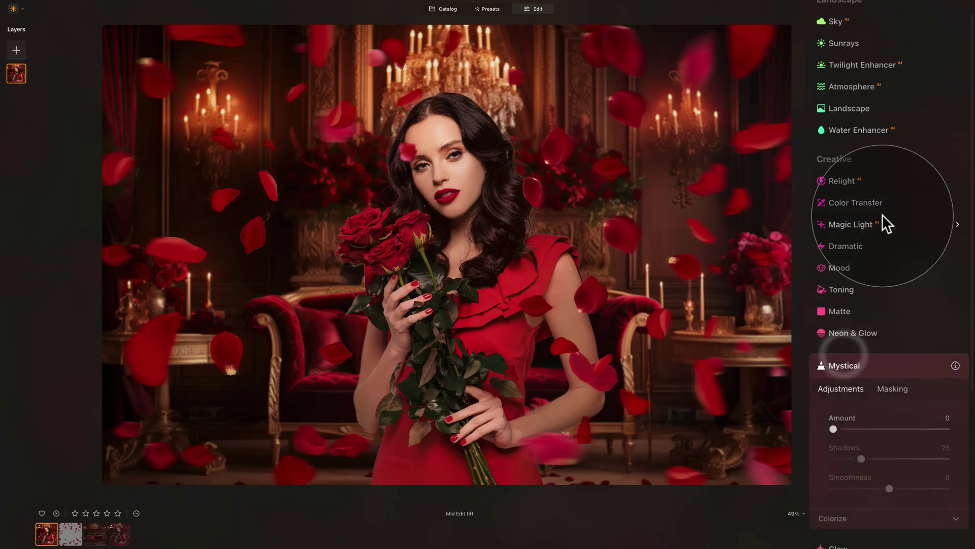
pyautogui.scroll(-2, 881, 216)
pyautogui.moveTo(833, 351); pyautogui.dragTo(869, 358)
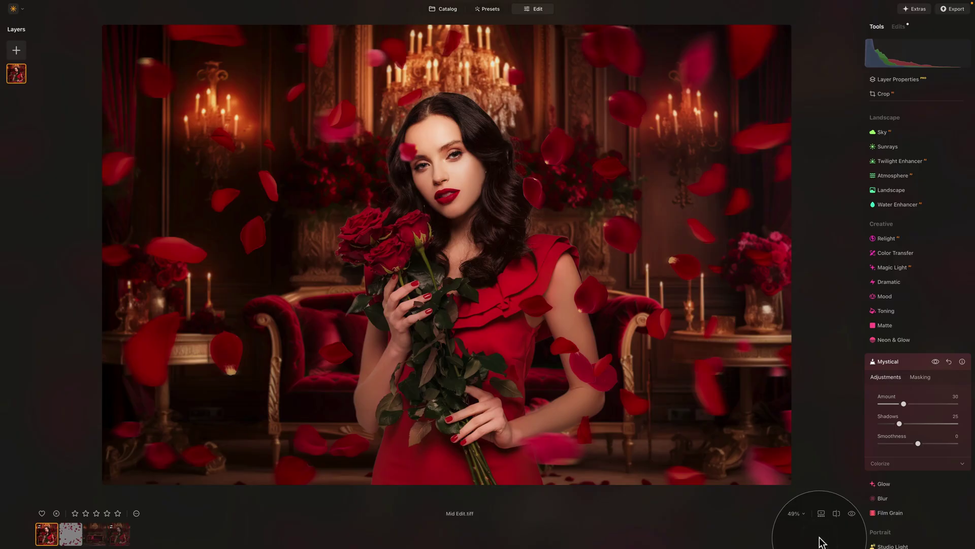
# Revert the source photo 01 - Model.jpg to its unedited state and compare it with the finished Mid Edit.tiff.
pyautogui.rightClick(122, 532)
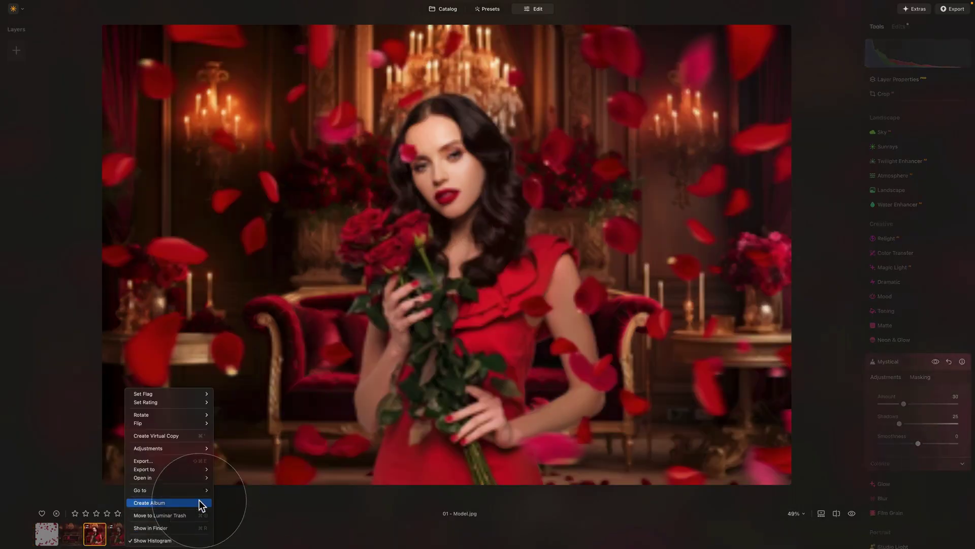
pyautogui.click(118, 533)
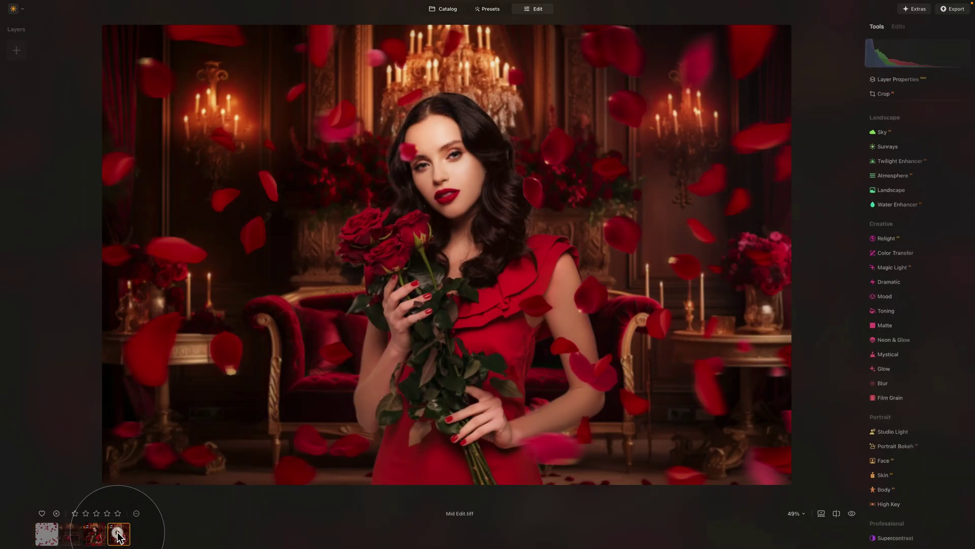
pyautogui.rightClick(119, 533)
pyautogui.moveTo(161, 448)
pyautogui.click(248, 482)
pyautogui.click(100, 538)
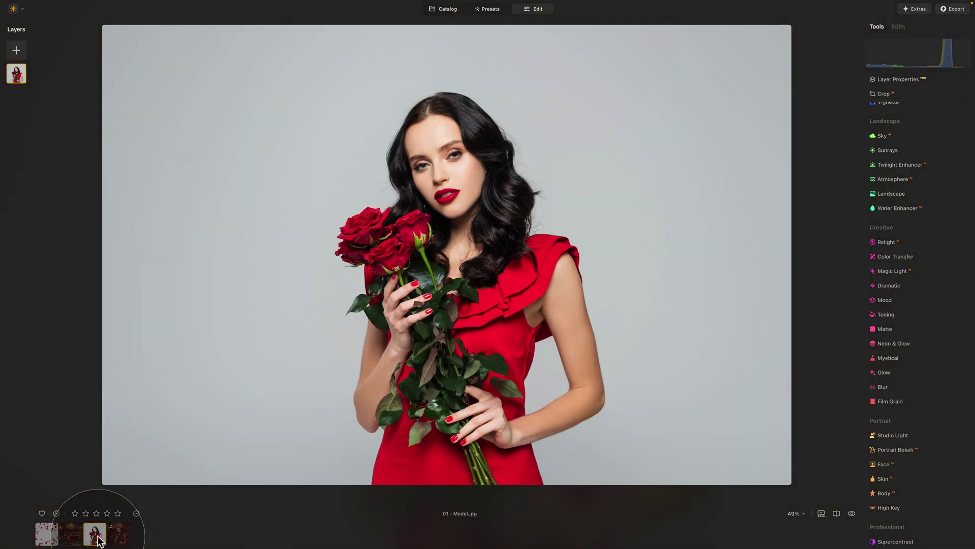
pyautogui.click(117, 538)
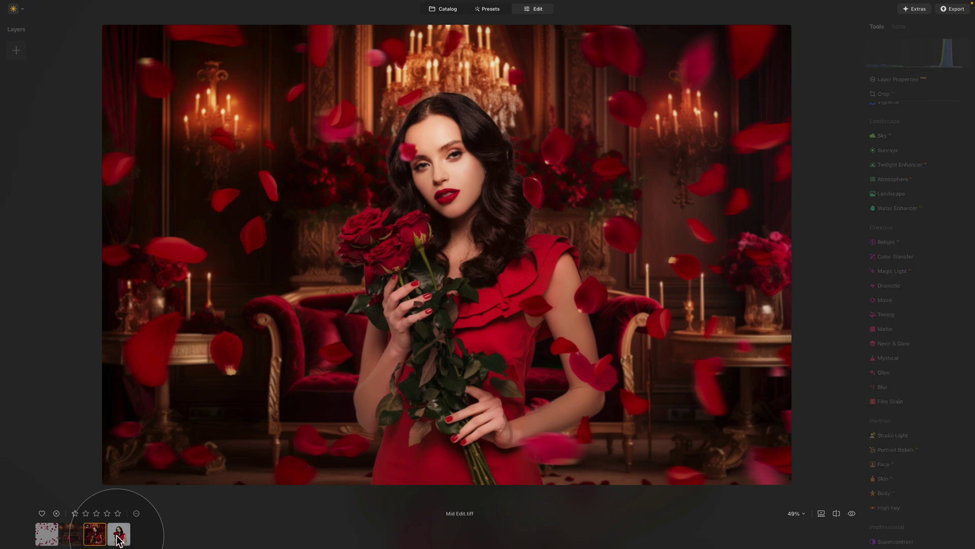